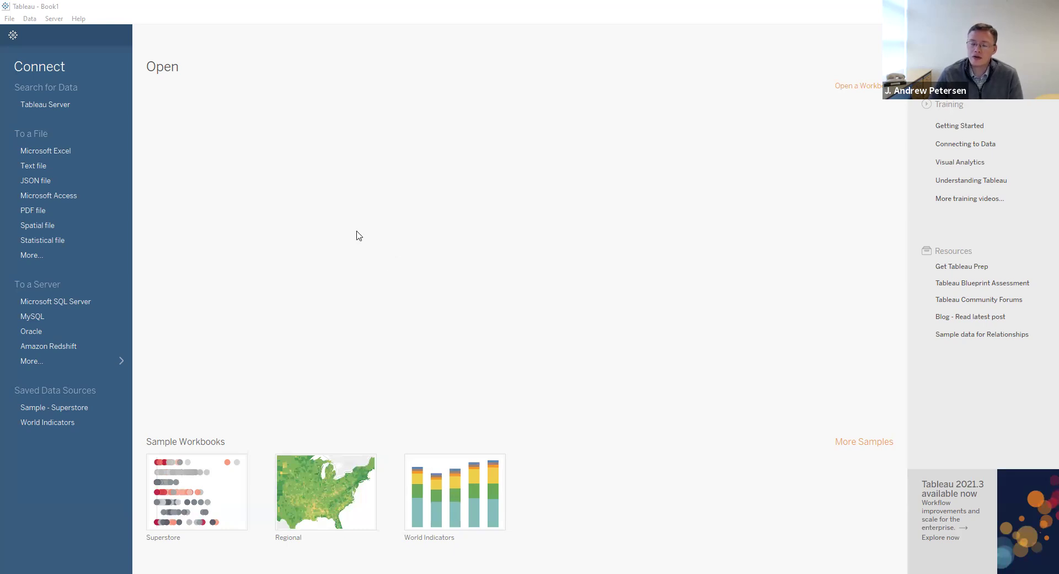
# Open the logit_pred.csv data file from the Chapter 9 folder, look through its columns, and go to the Sheet 1 worksheet.
pyautogui.click(11, 19)
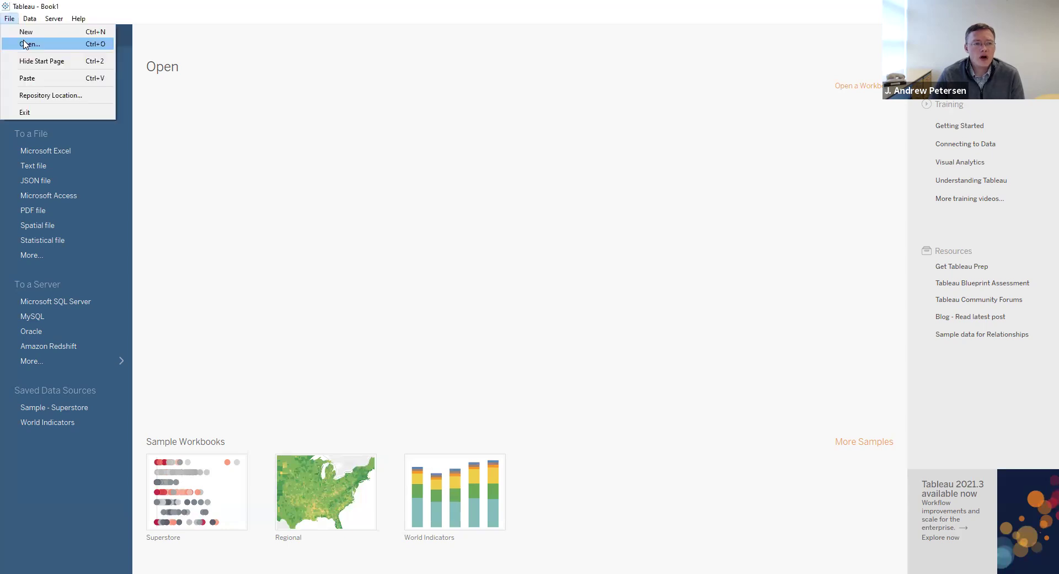
pyautogui.click(24, 44)
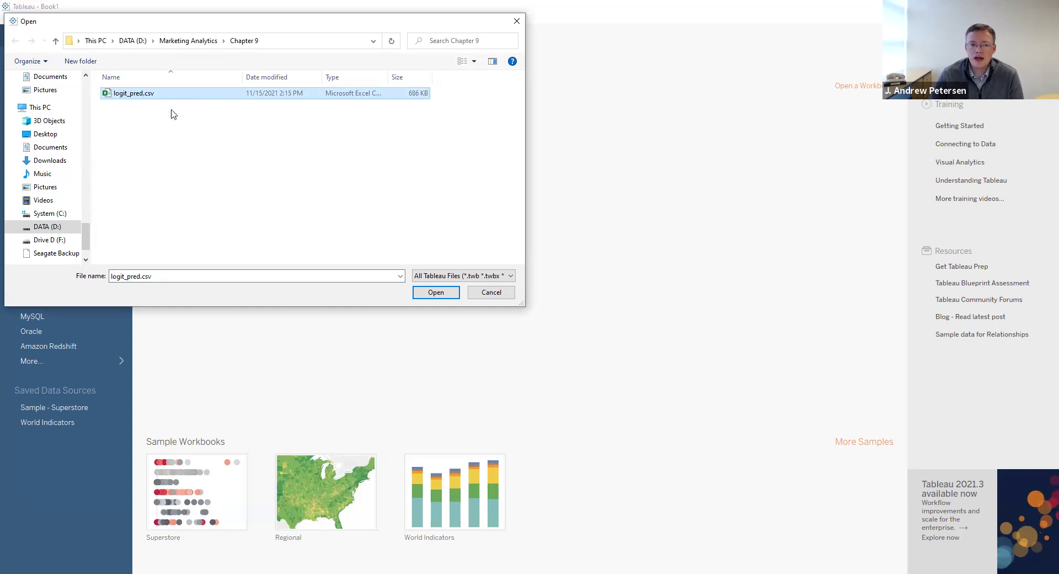
pyautogui.click(429, 291)
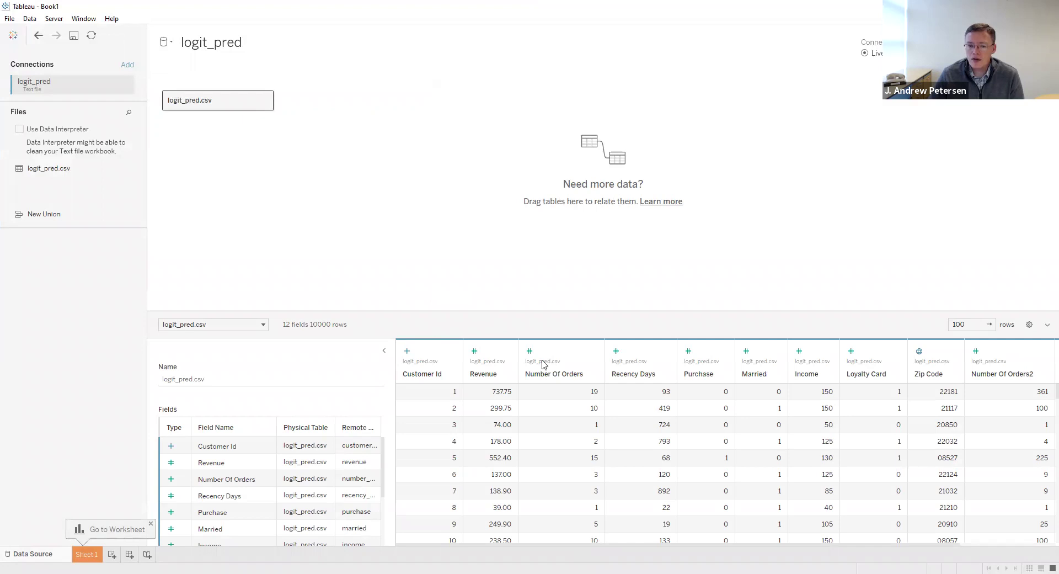
pyautogui.moveTo(672, 547); pyautogui.dragTo(818, 550)
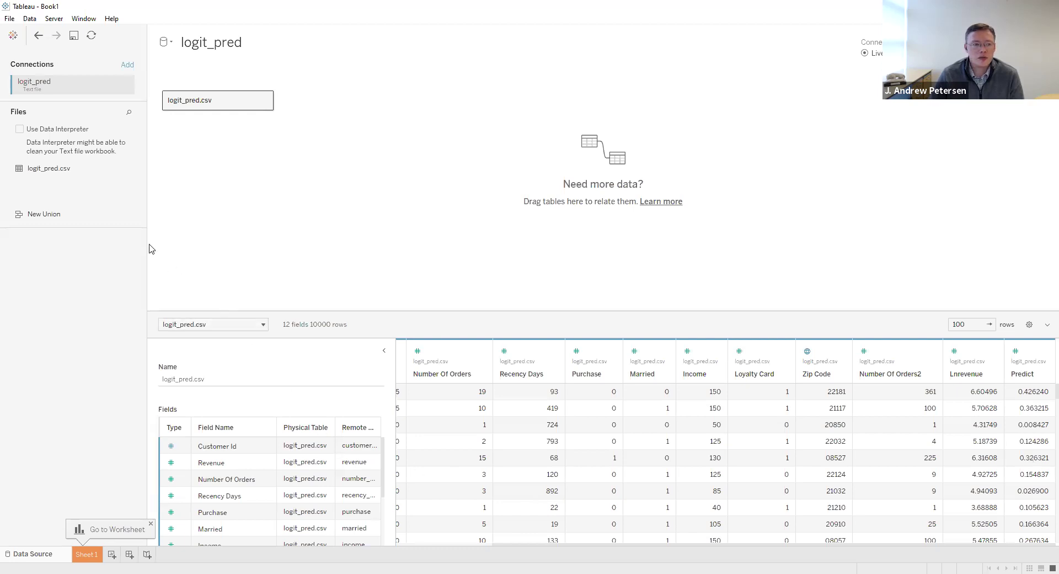
pyautogui.click(89, 558)
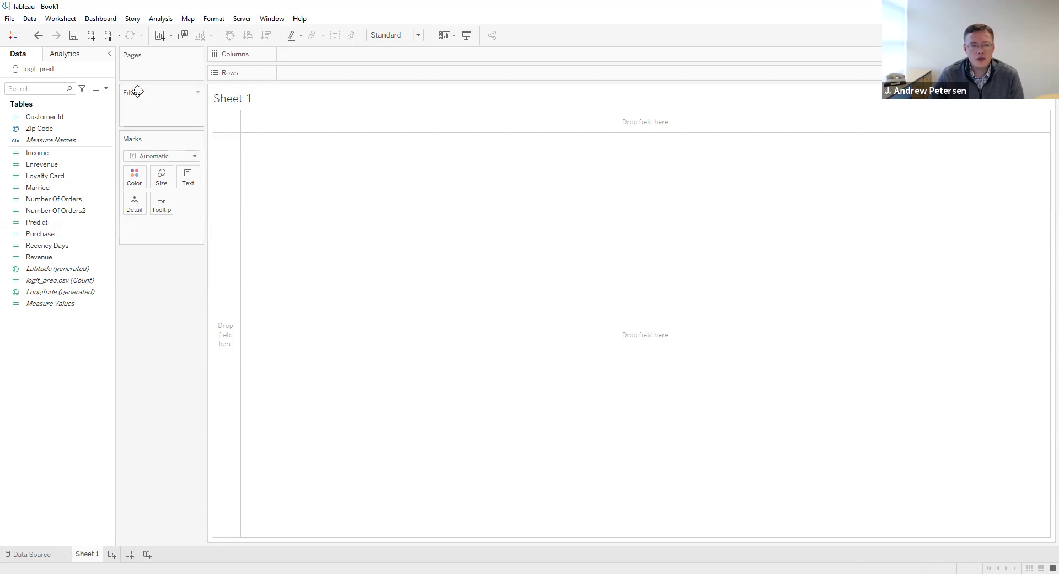
# Create a calculated field named margin with the formula (([Revenue]/36)*0.52)-1.
pyautogui.click(160, 19)
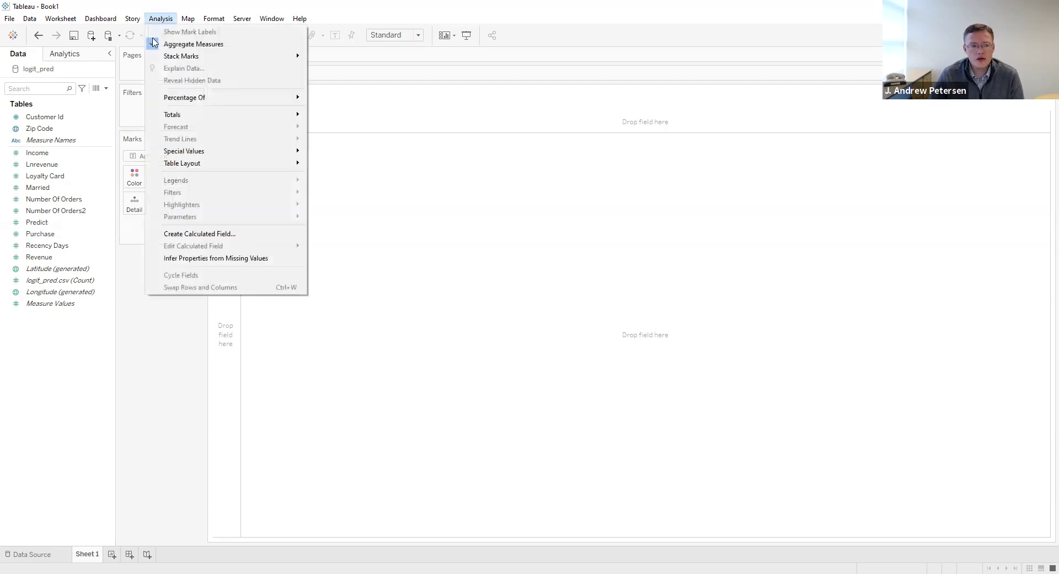
pyautogui.click(210, 233)
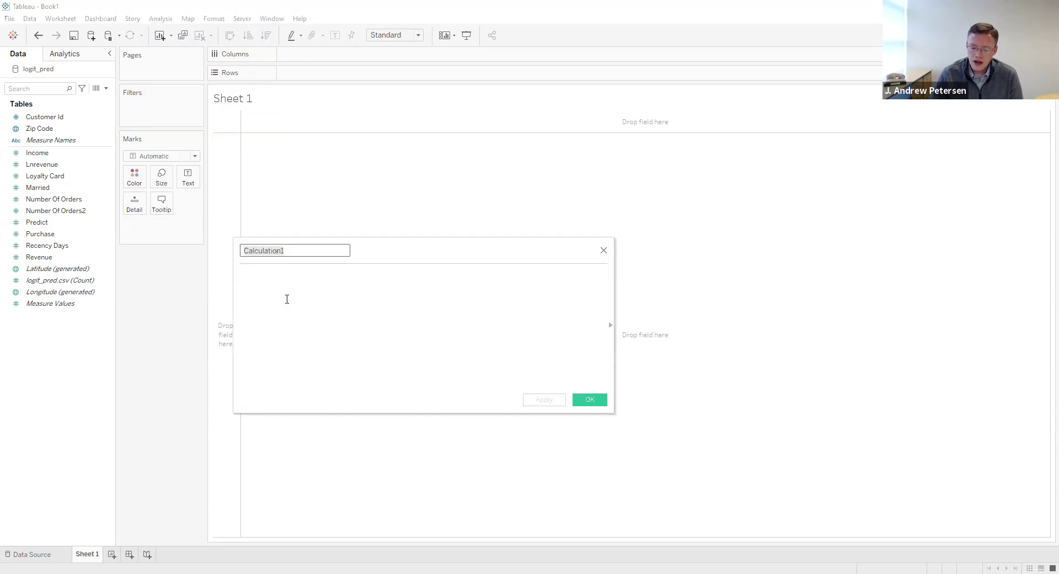
pyautogui.write('margin')
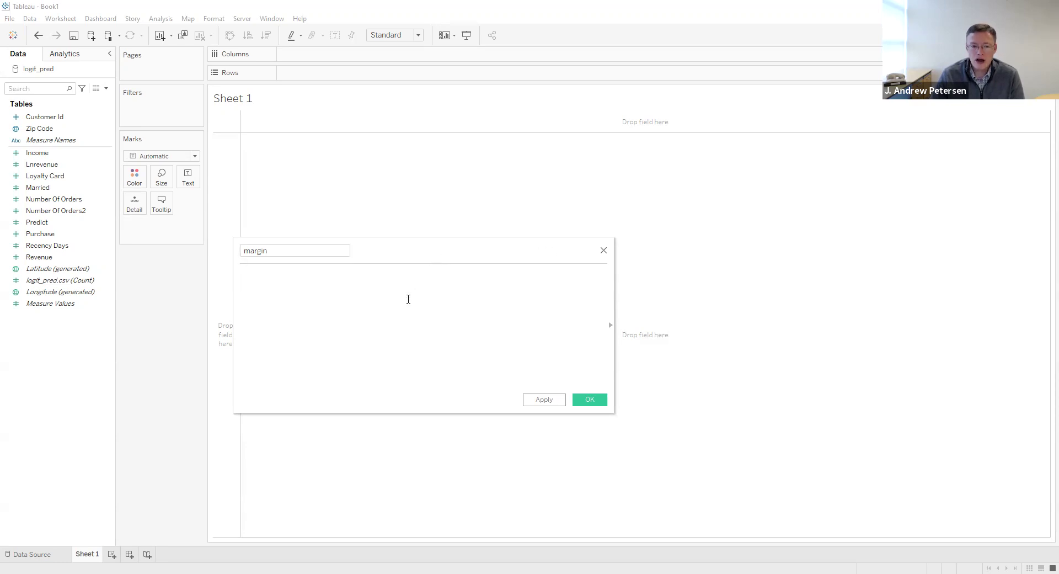
pyautogui.write('(([Revenue]/36)*0.52)-1')
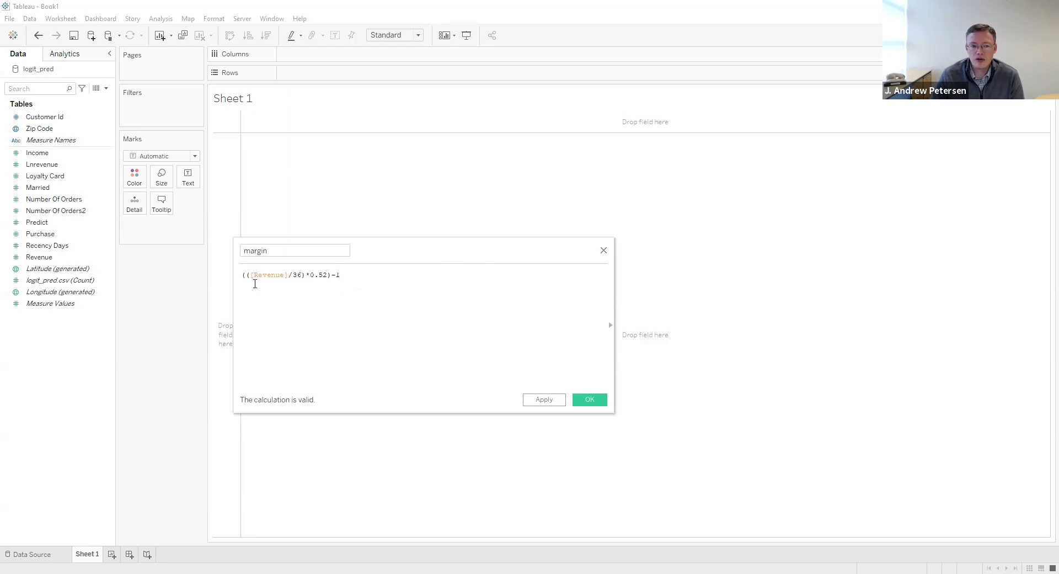
pyautogui.click(279, 282)
pyautogui.click(294, 286)
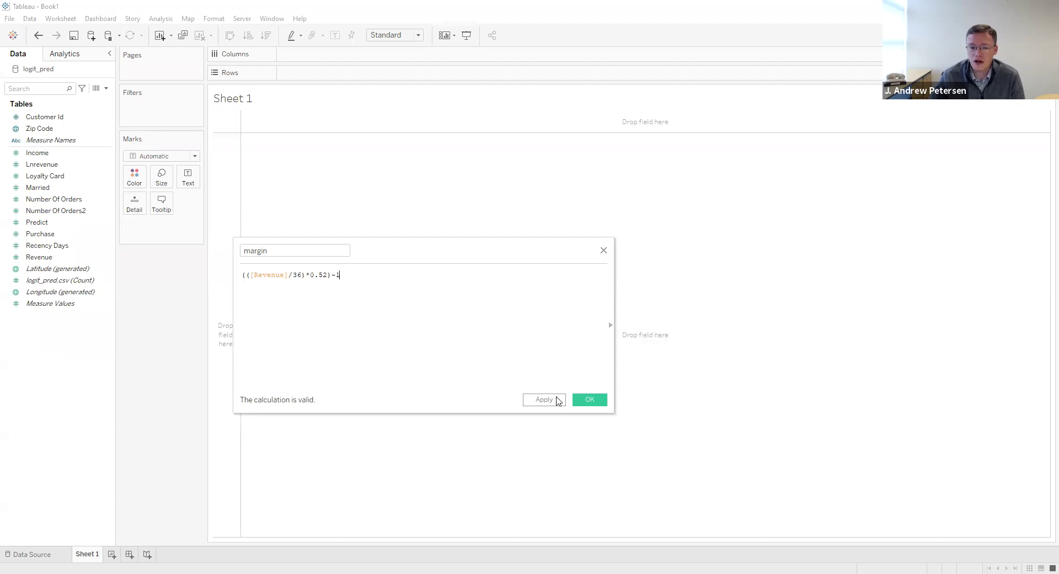
pyautogui.click(589, 399)
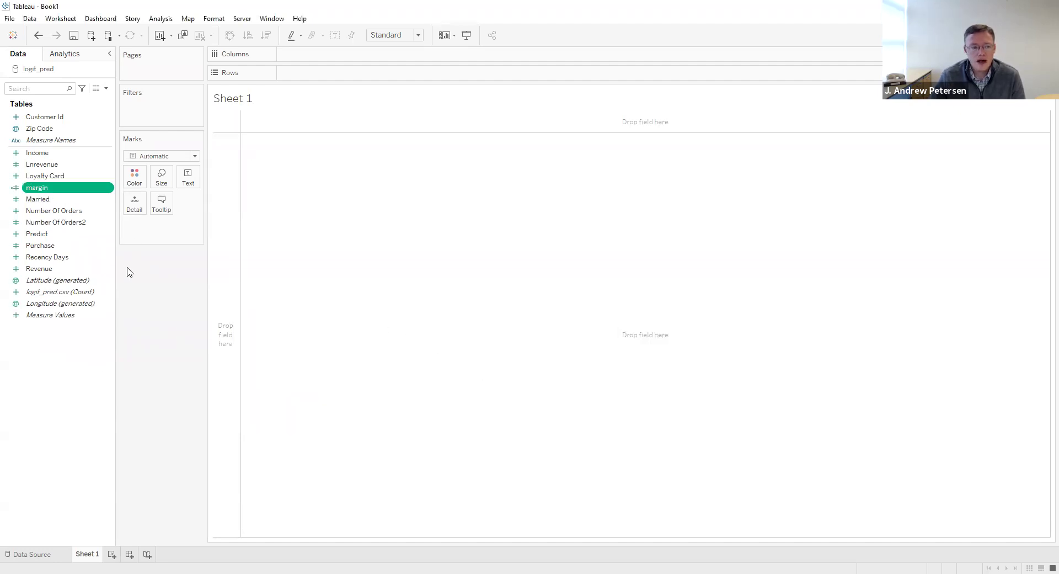
# Create a calculated field named discount with the formula ((1+0.10)^(1/12))-1.
pyautogui.click(161, 18)
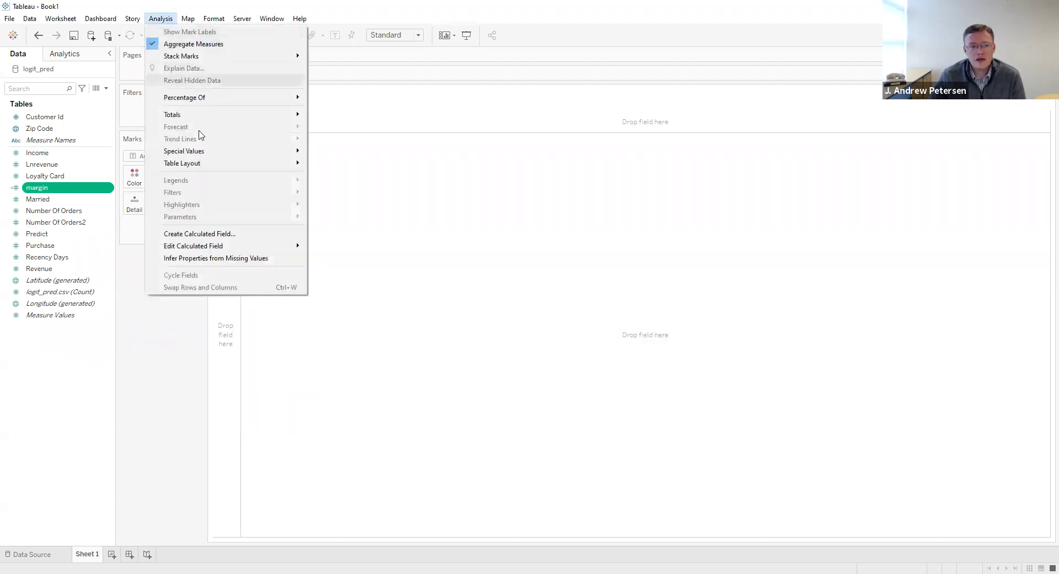
pyautogui.click(230, 234)
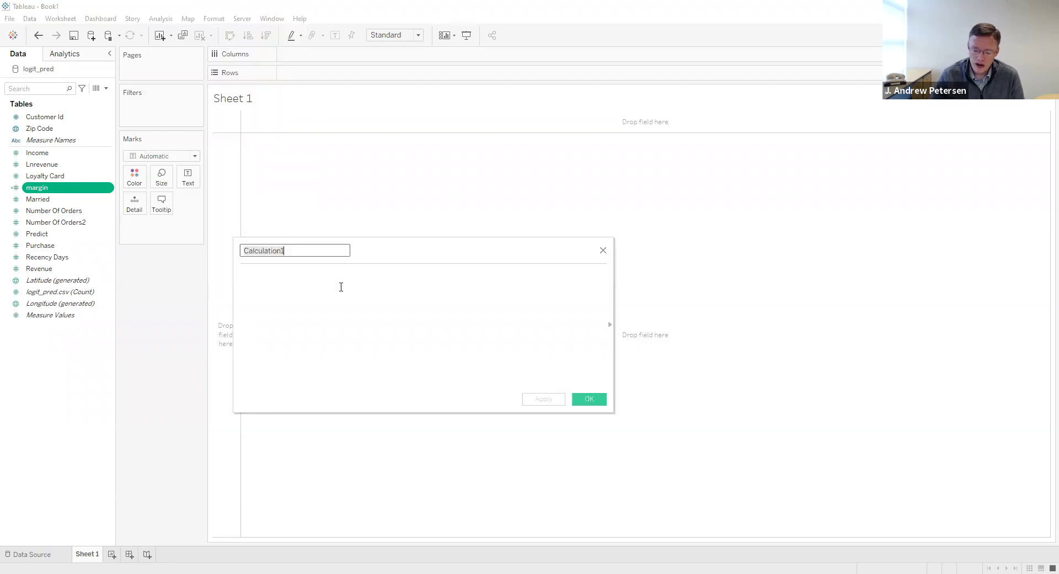
pyautogui.write('discount')
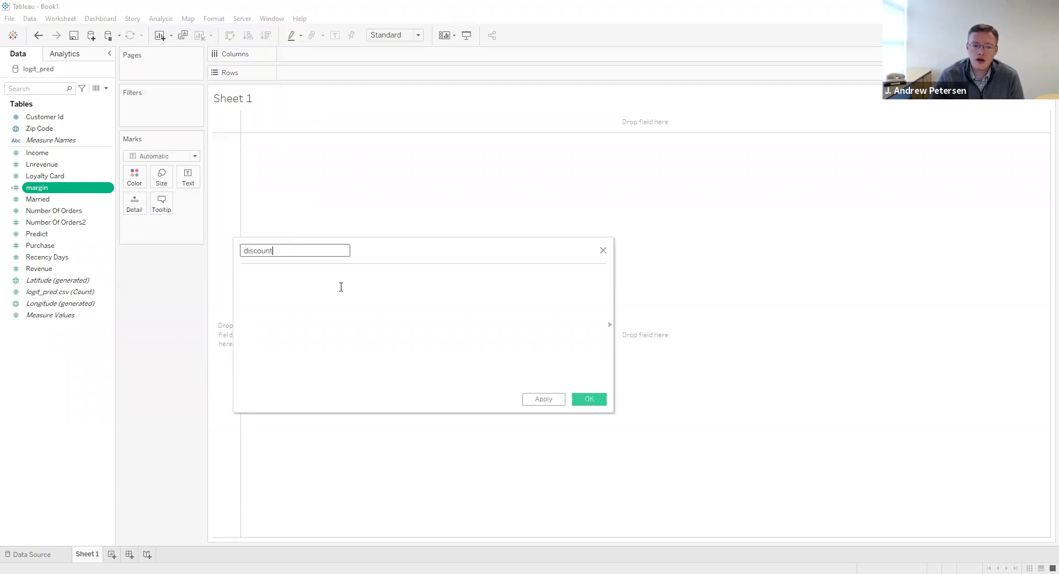
pyautogui.press('Tab')
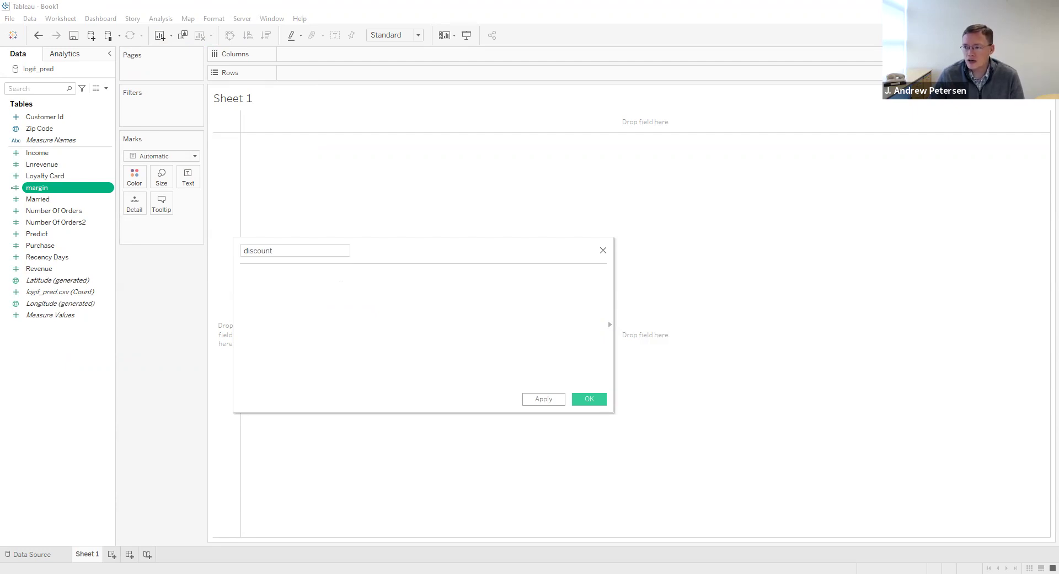
pyautogui.click(287, 280)
pyautogui.write('((1+0.10)^(1/12))-1')
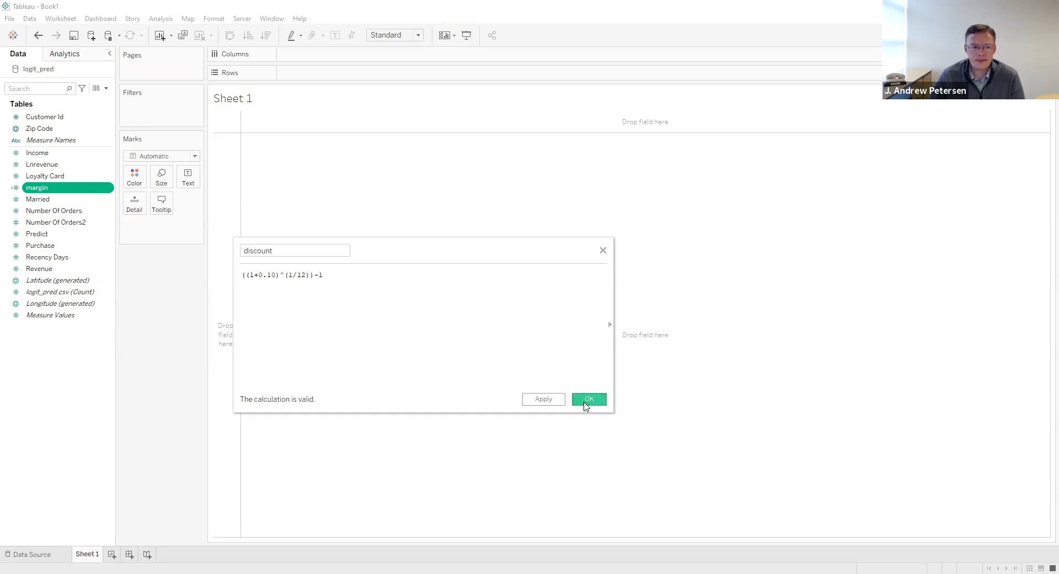
pyautogui.click(588, 399)
# Create a calculated field named P(alive) with the formula ((1095-[Recency Days])/1095)^([Number Of Orders]).
pyautogui.click(166, 20)
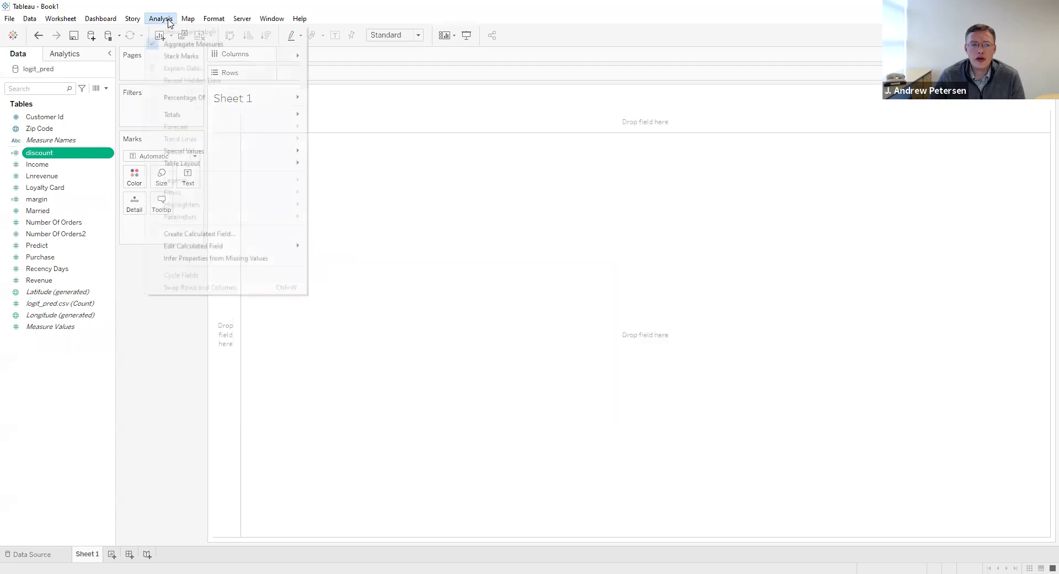
pyautogui.click(203, 233)
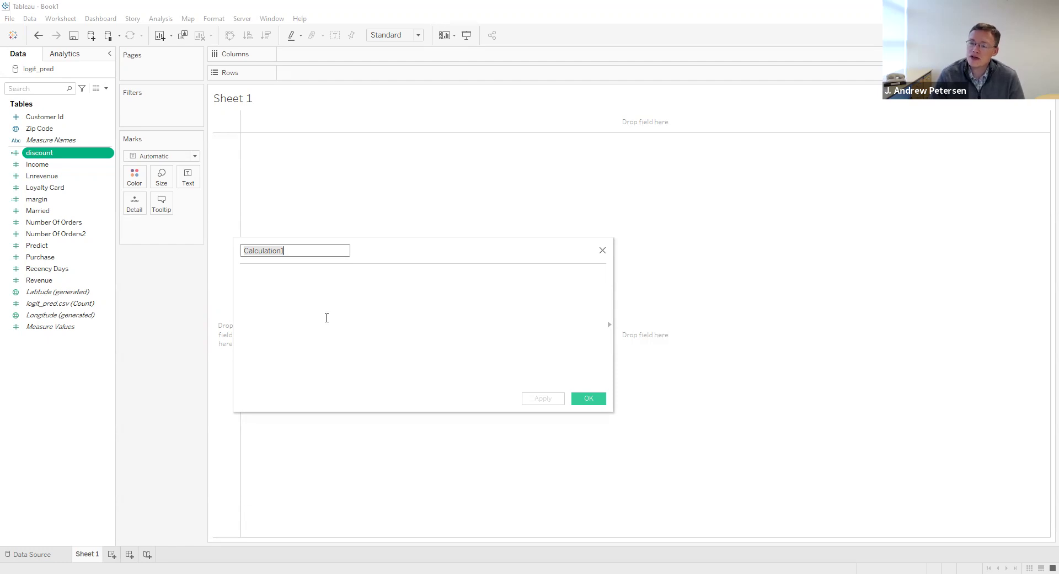
pyautogui.write('P(alive)')
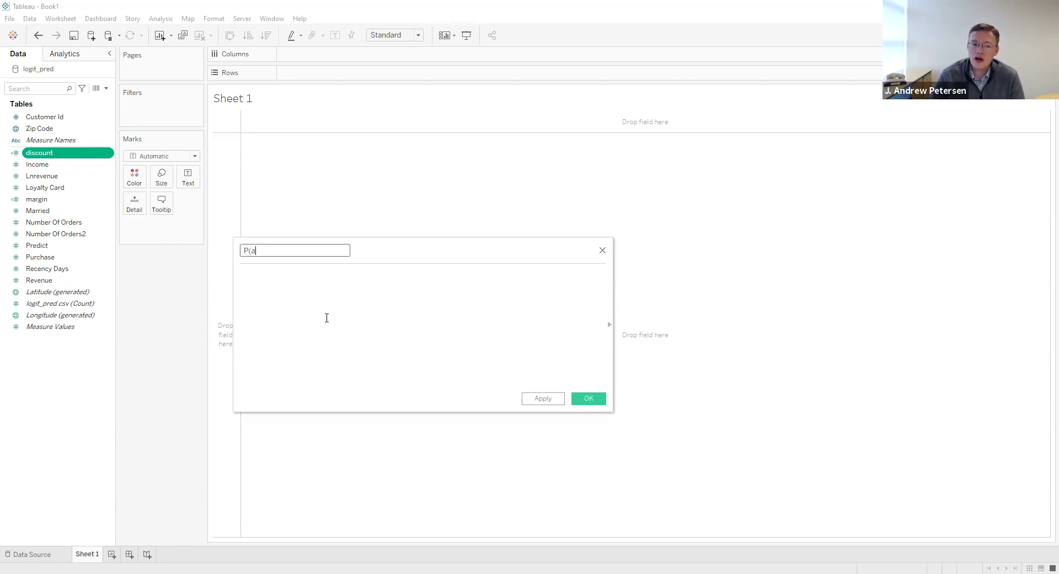
pyautogui.click(326, 318)
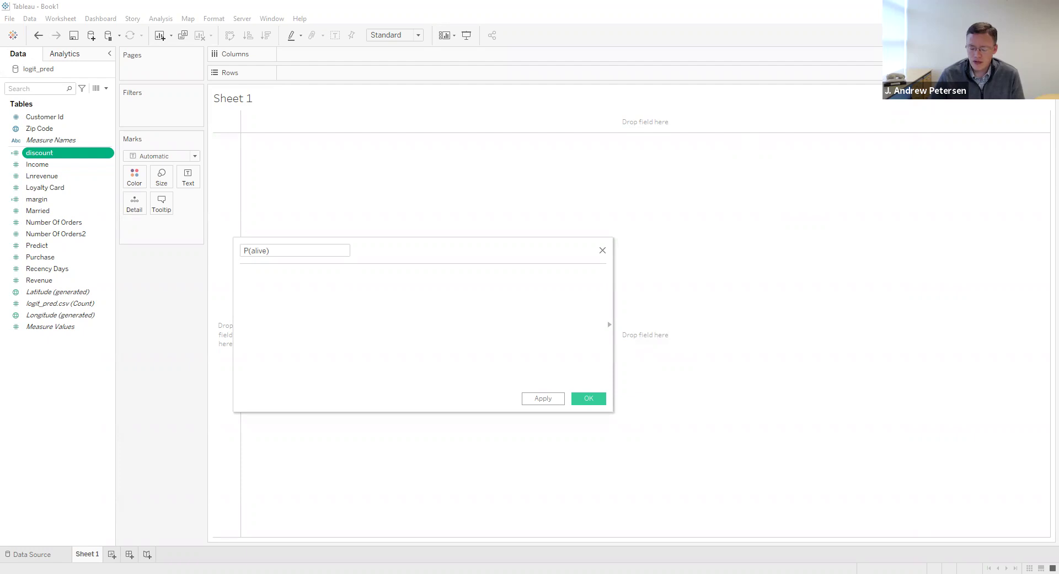
pyautogui.write('((1095-[Recency Days])/1095)^([Number Of Orders])')
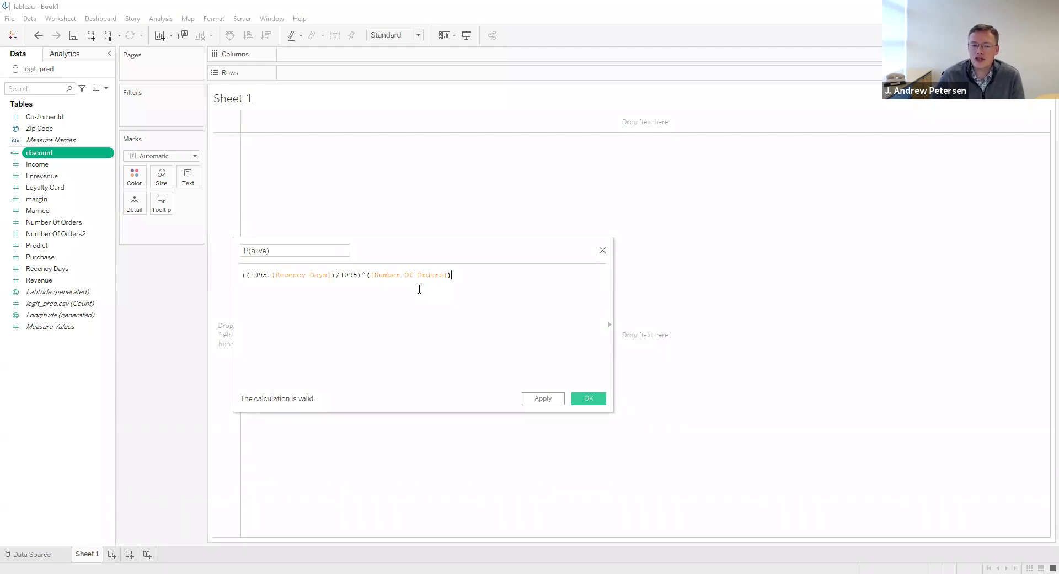
pyautogui.click(600, 398)
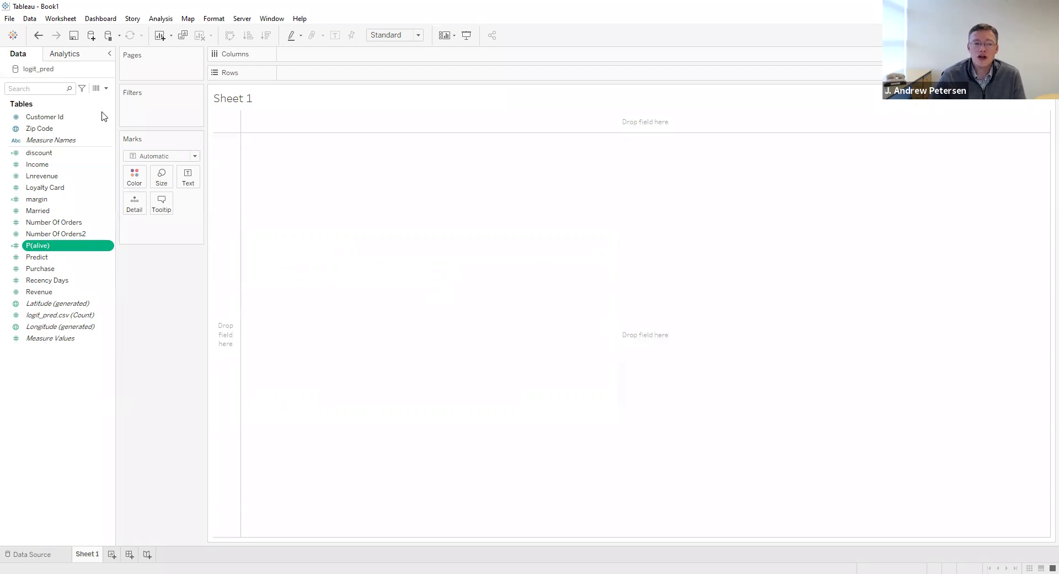
# Create a calculated field named CLV P(alive) with the formula ([margin])*((1+[discount])/(1+[discount]-[P(alive)])).
pyautogui.click(157, 18)
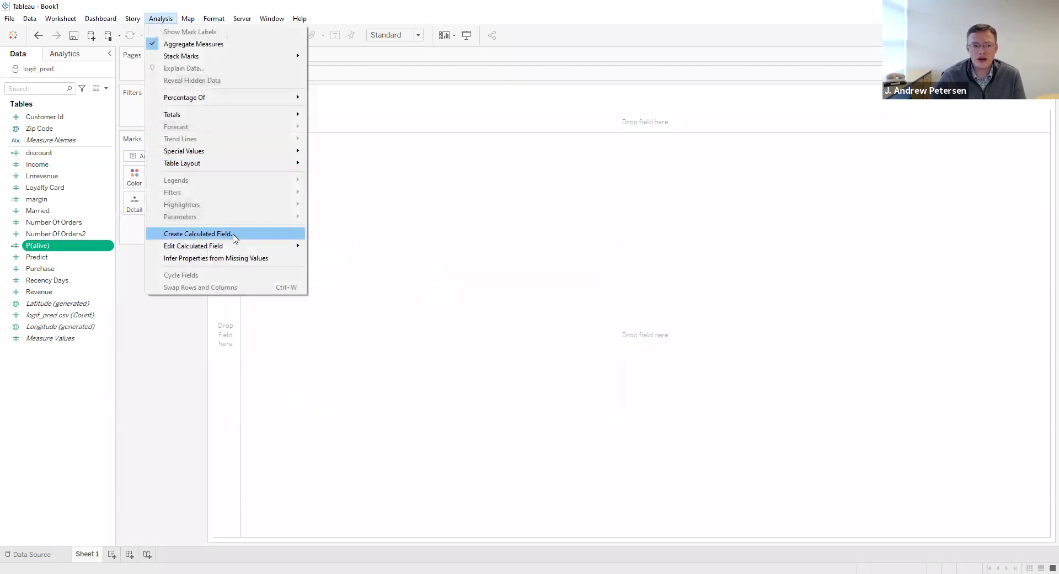
pyautogui.click(234, 235)
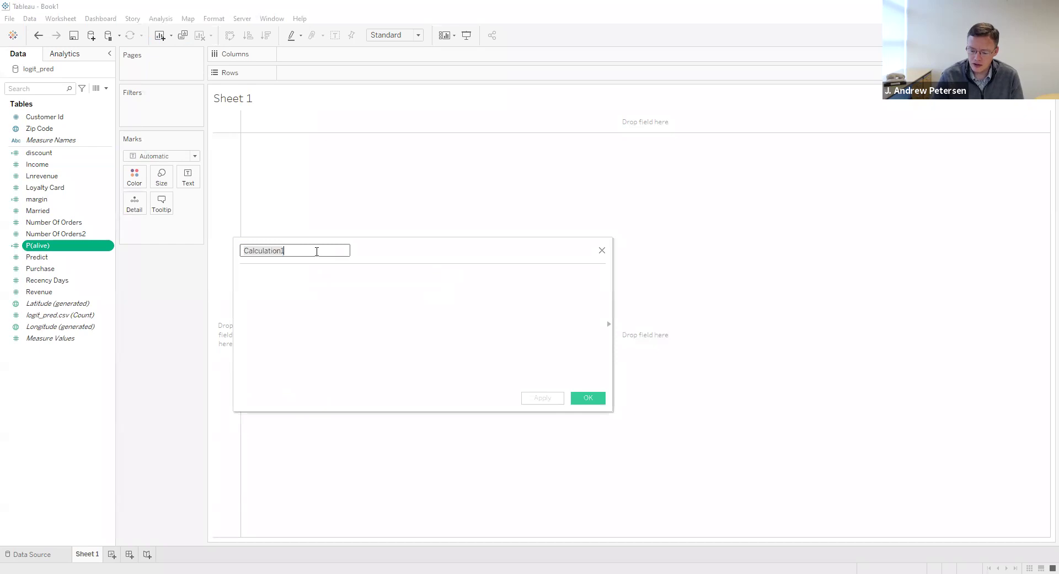
pyautogui.write('CLV P')
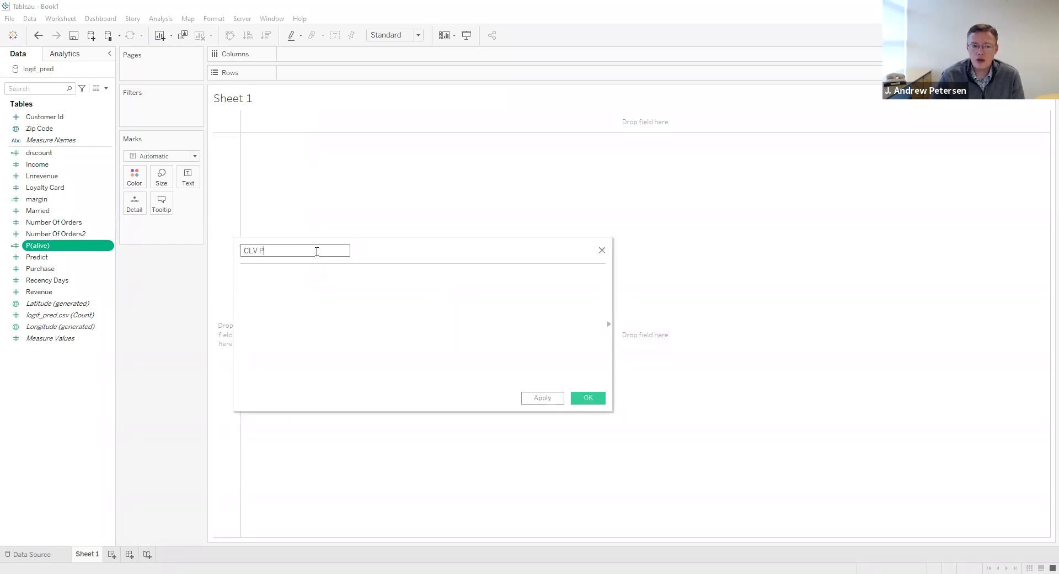
pyautogui.write('(alive)')
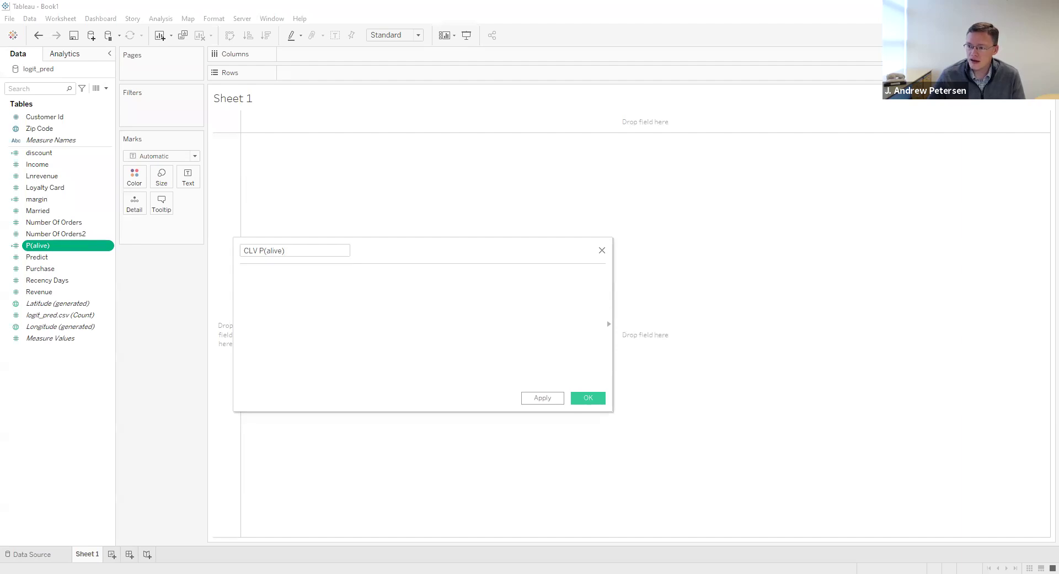
pyautogui.click(306, 296)
pyautogui.write('([margin])*((1+[discount])/(1+[discount]-[P(alive)]))')
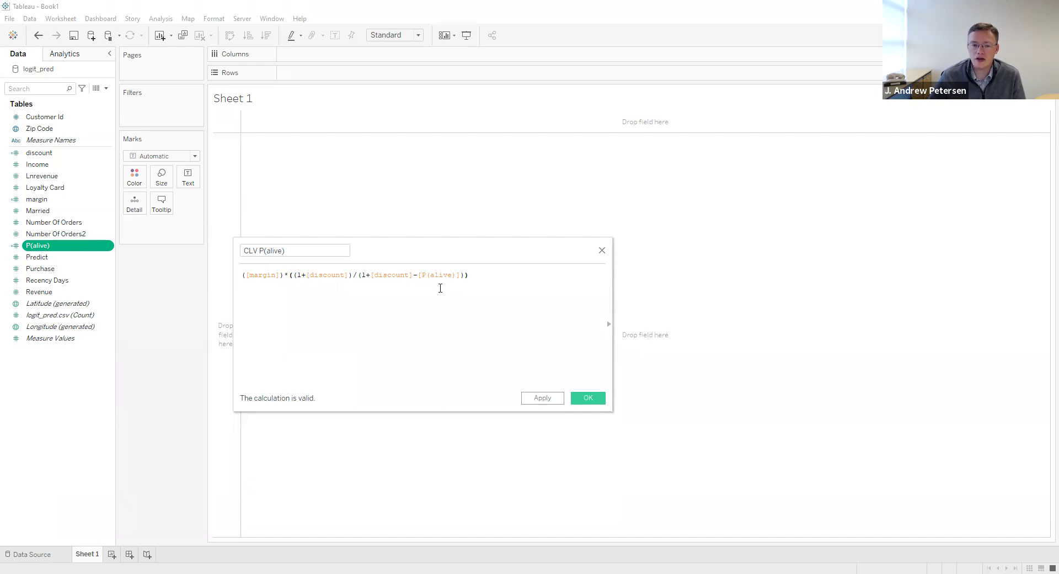
pyautogui.click(590, 399)
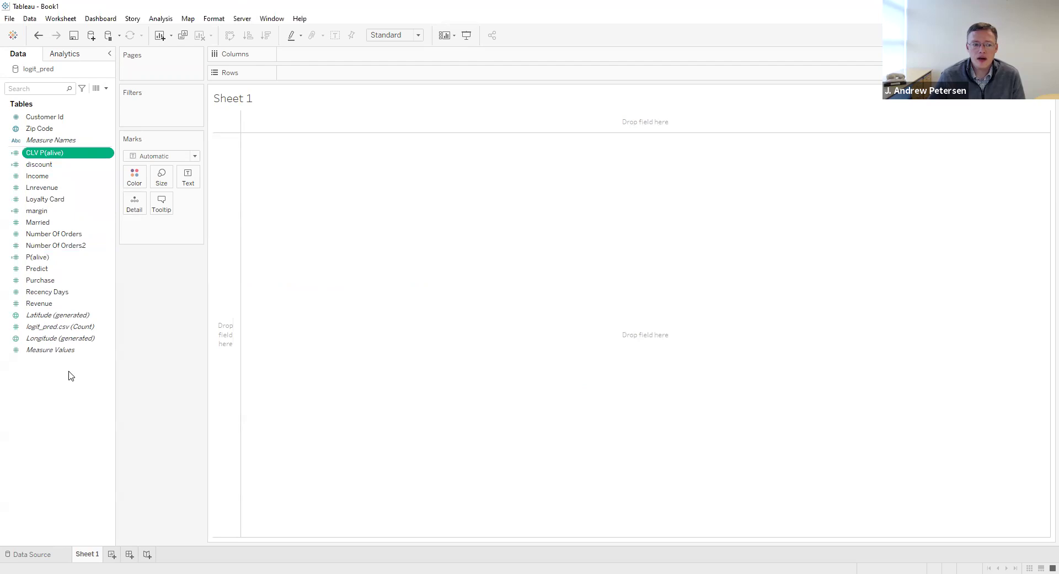
# Create a calculated field named CLV Predict with the formula ([margin])*((1+[discount])/(1+[discount]-[Predict])).
pyautogui.click(163, 20)
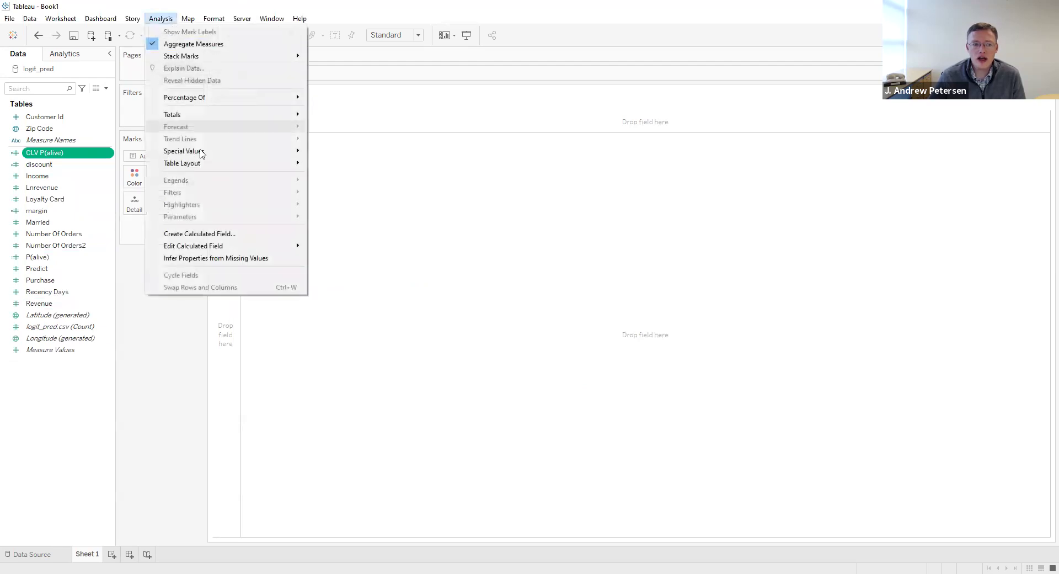
pyautogui.click(202, 236)
pyautogui.write('CLV')
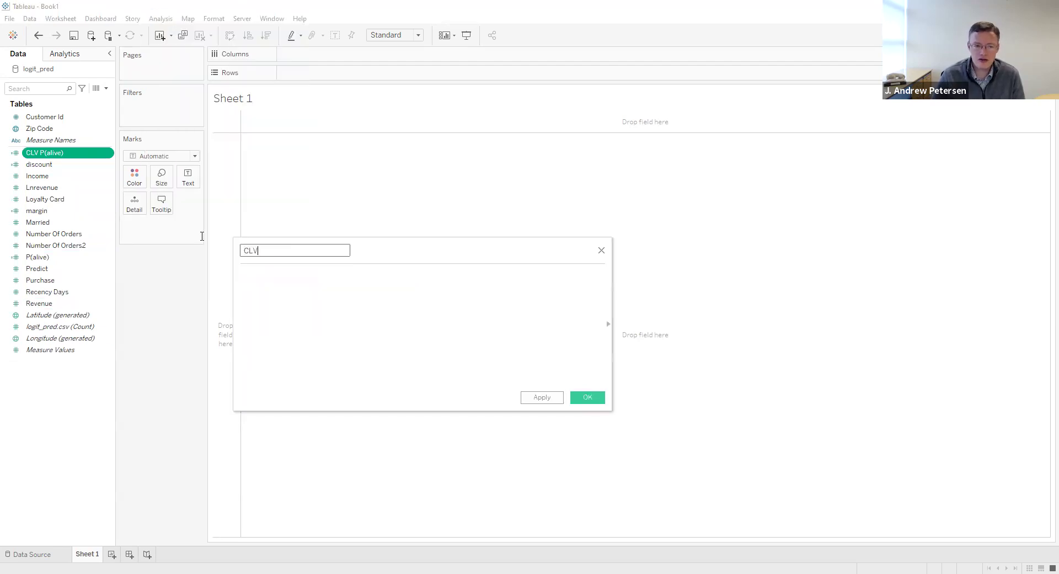
pyautogui.write(' Predict')
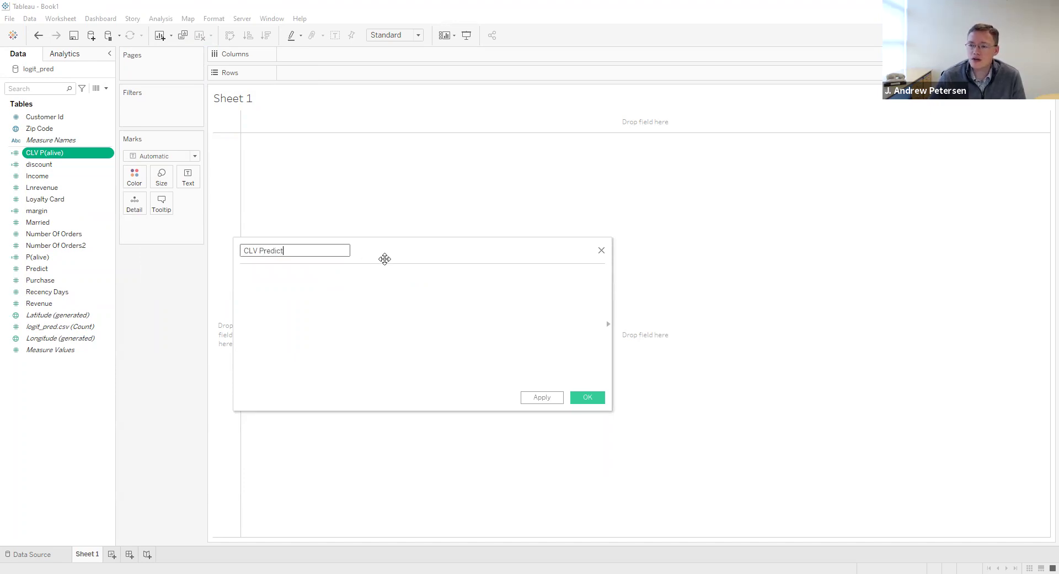
pyautogui.click(425, 329)
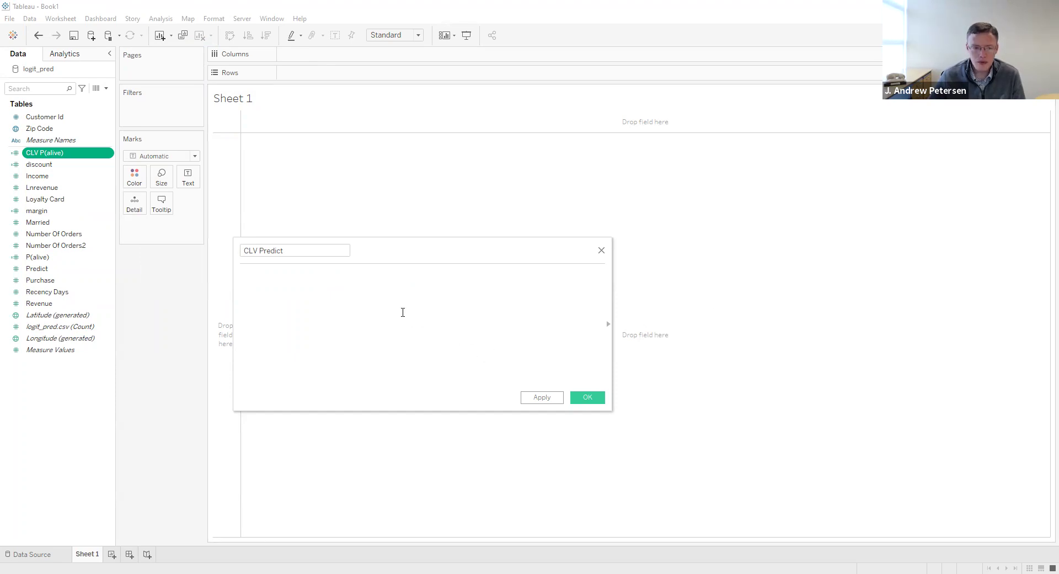
pyautogui.write('([margin])*((1+[discount])/(1+[discount]-[Predict]))')
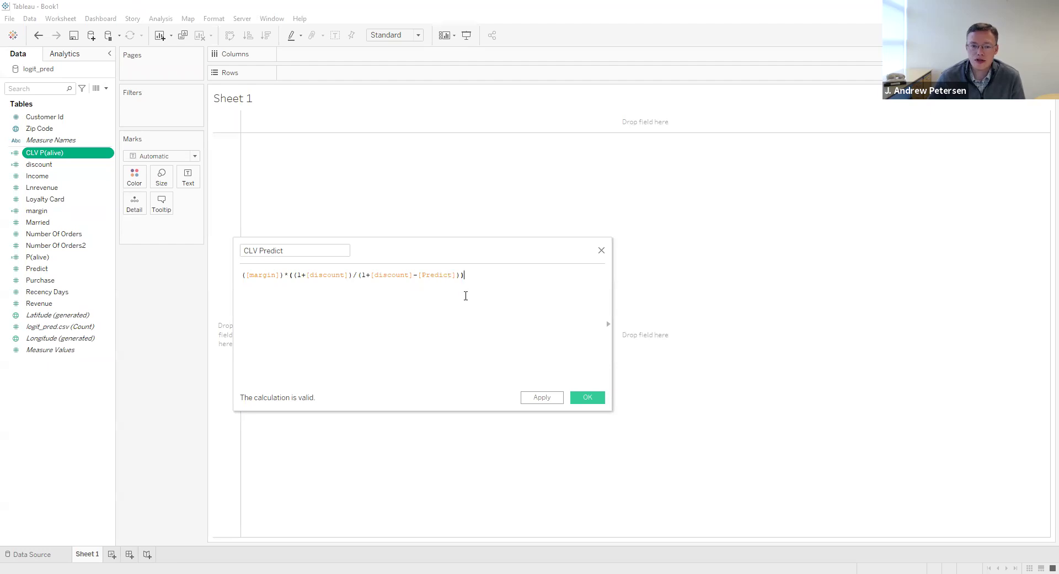
pyautogui.click(579, 397)
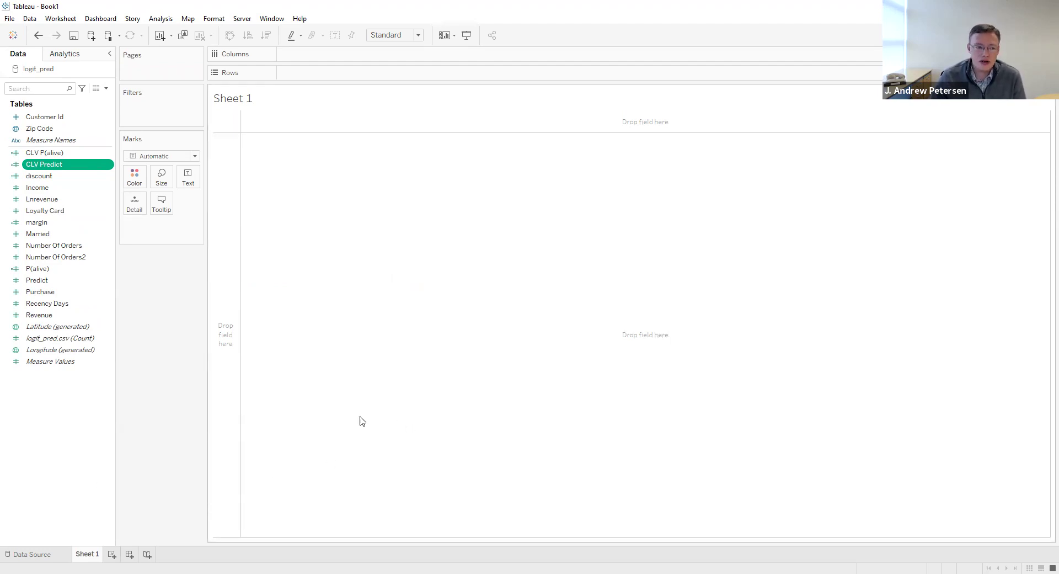
# Build a text table listing CLV P(alive) and CLV Predict for each Customer Id in rows.
pyautogui.doubleClick(61, 119)
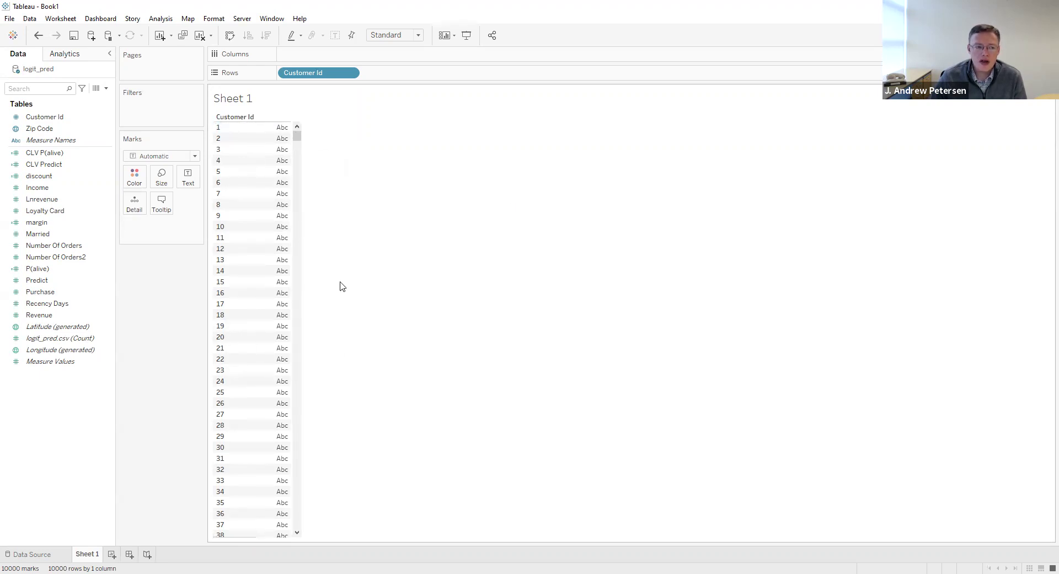
pyautogui.click(52, 154)
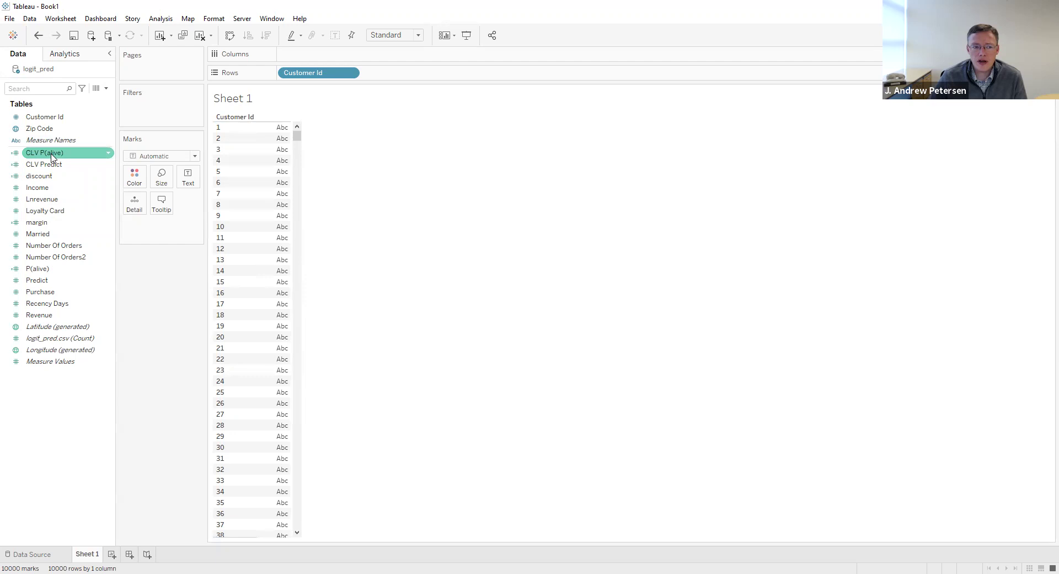
pyautogui.moveTo(52, 158); pyautogui.dragTo(188, 177)
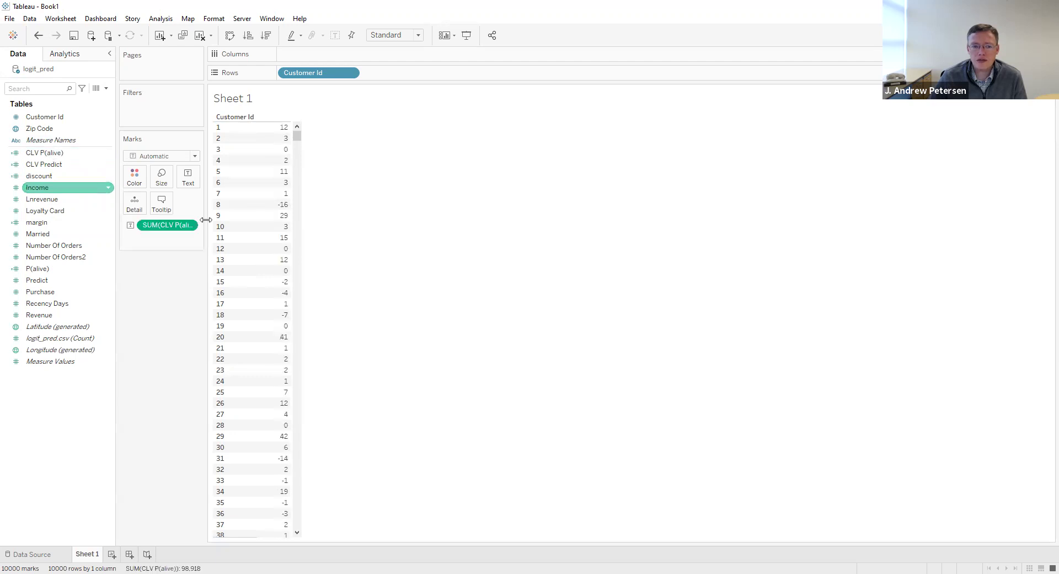
pyautogui.click(55, 165)
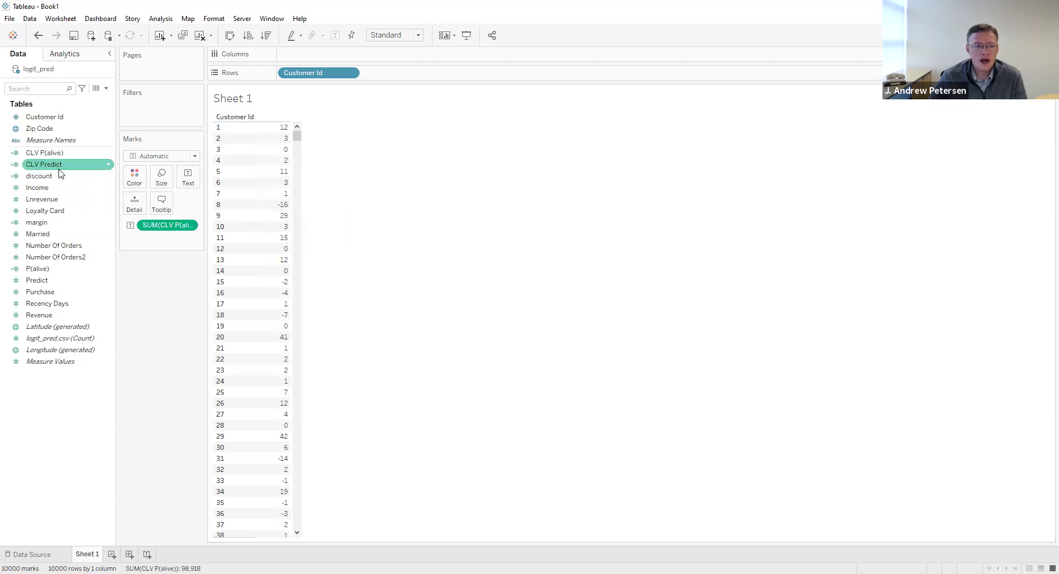
pyautogui.doubleClick(55, 166)
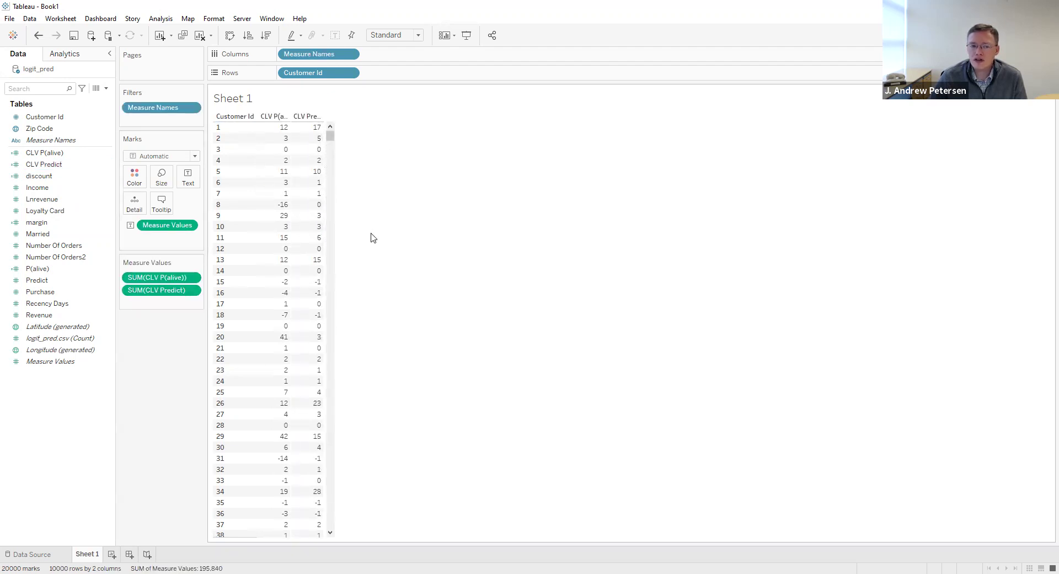
# Format the CLV P(alive) and CLV Predict values as Currency (Standard).
pyautogui.moveTo(307, 188)
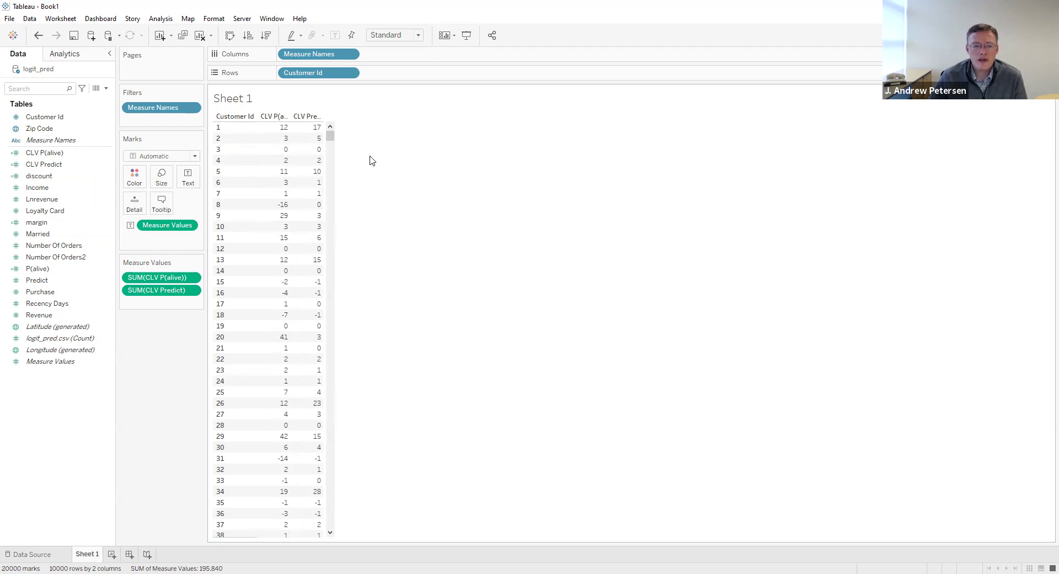
pyautogui.click(191, 278)
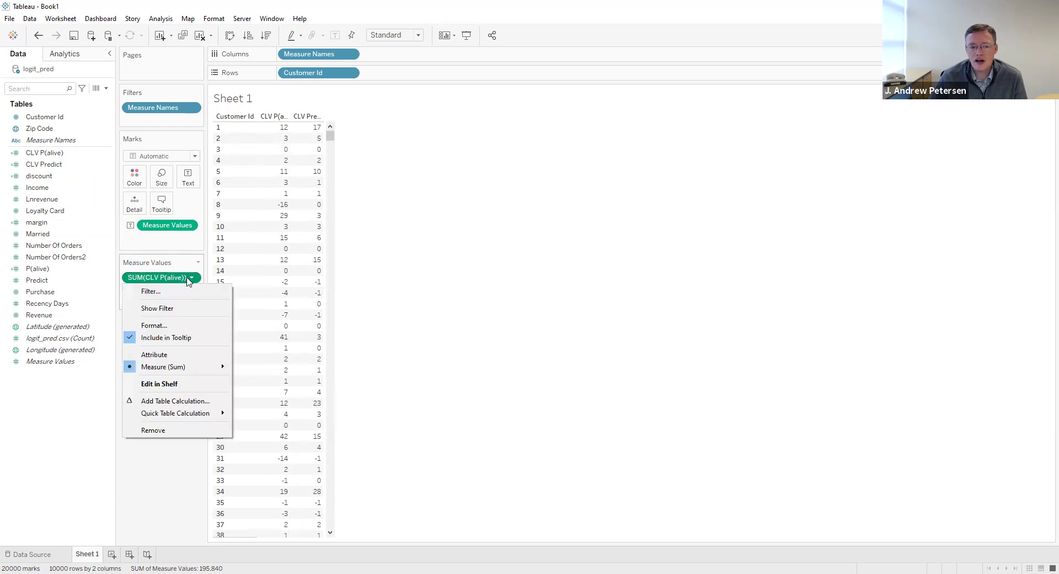
pyautogui.click(165, 329)
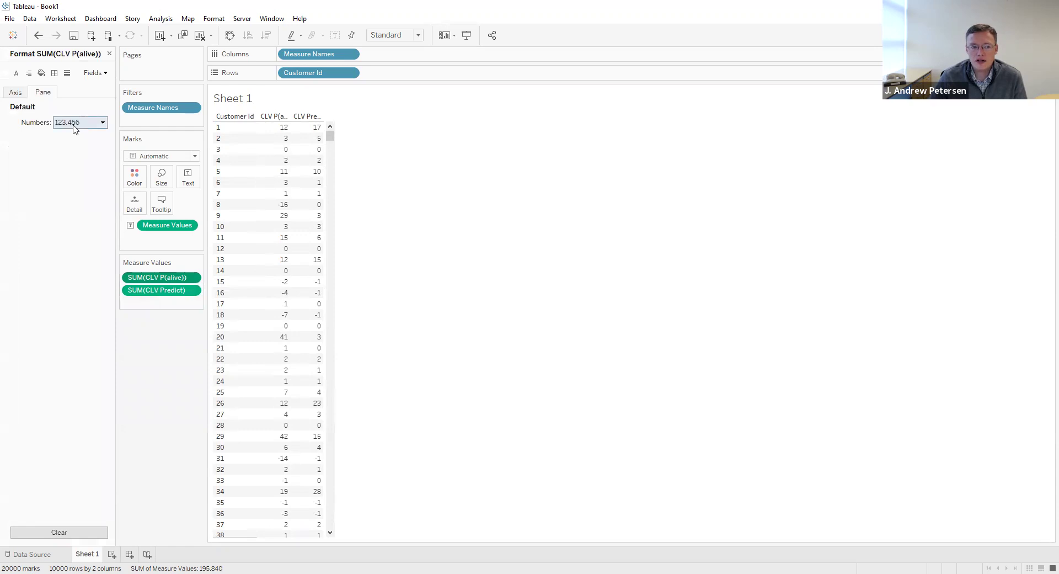
pyautogui.click(73, 123)
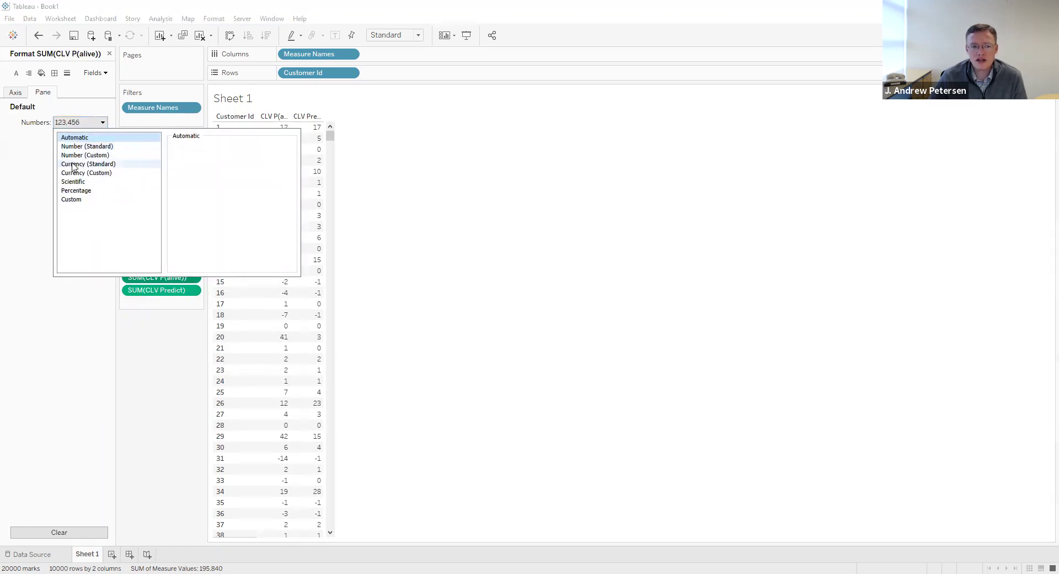
pyautogui.click(74, 164)
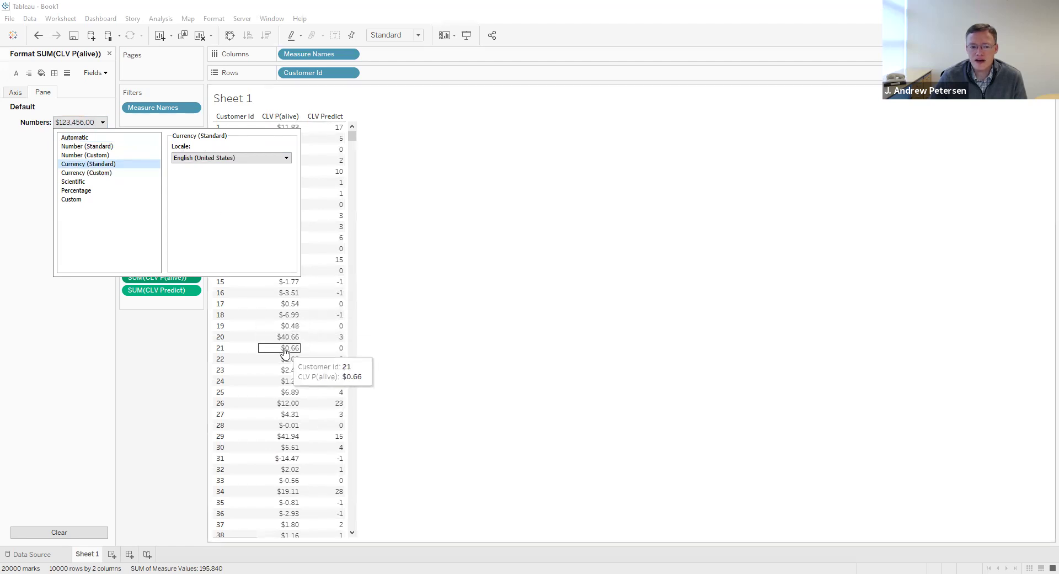
pyautogui.click(152, 291)
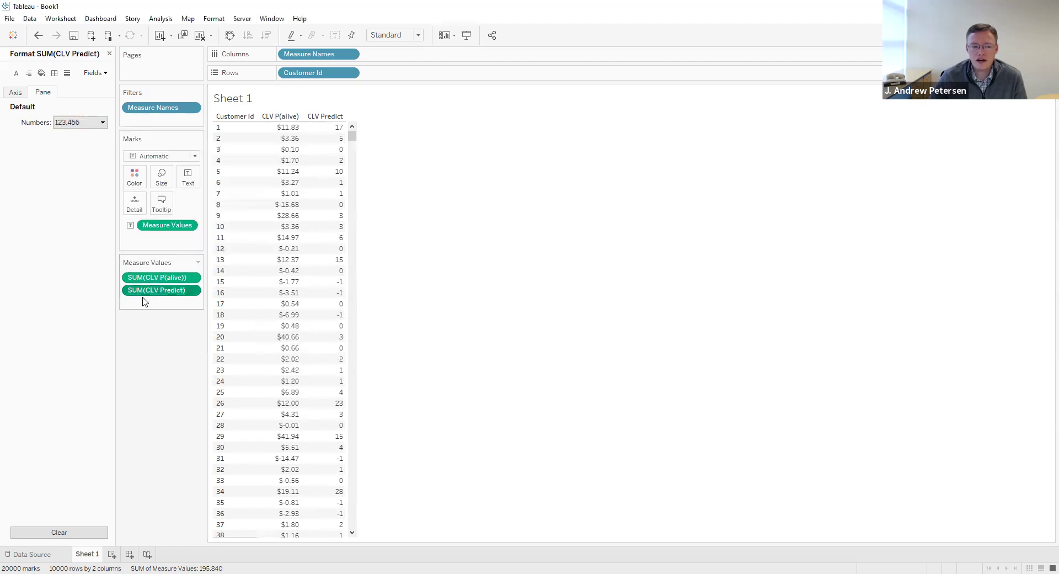
pyautogui.click(63, 123)
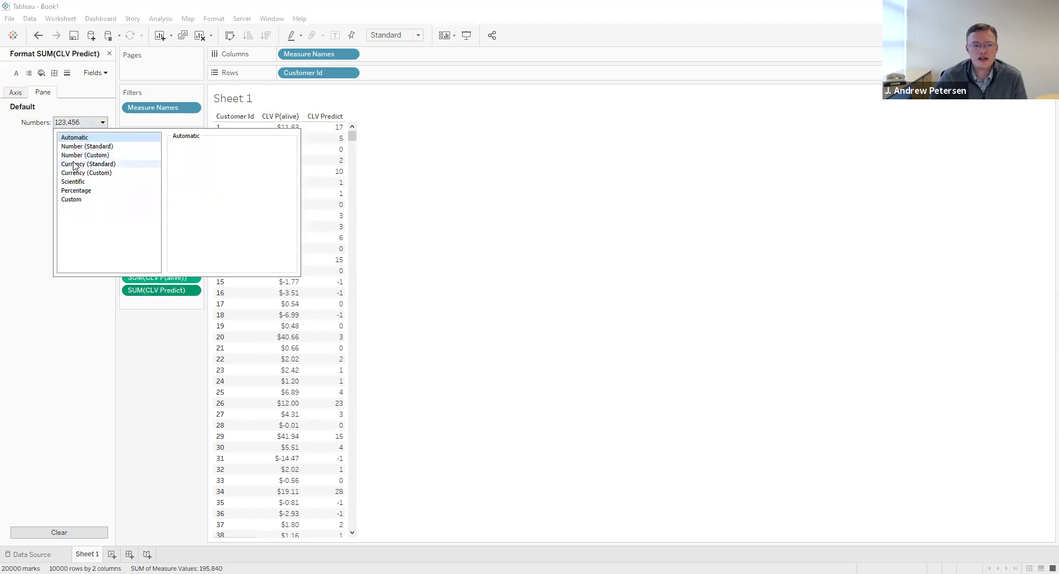
pyautogui.click(75, 164)
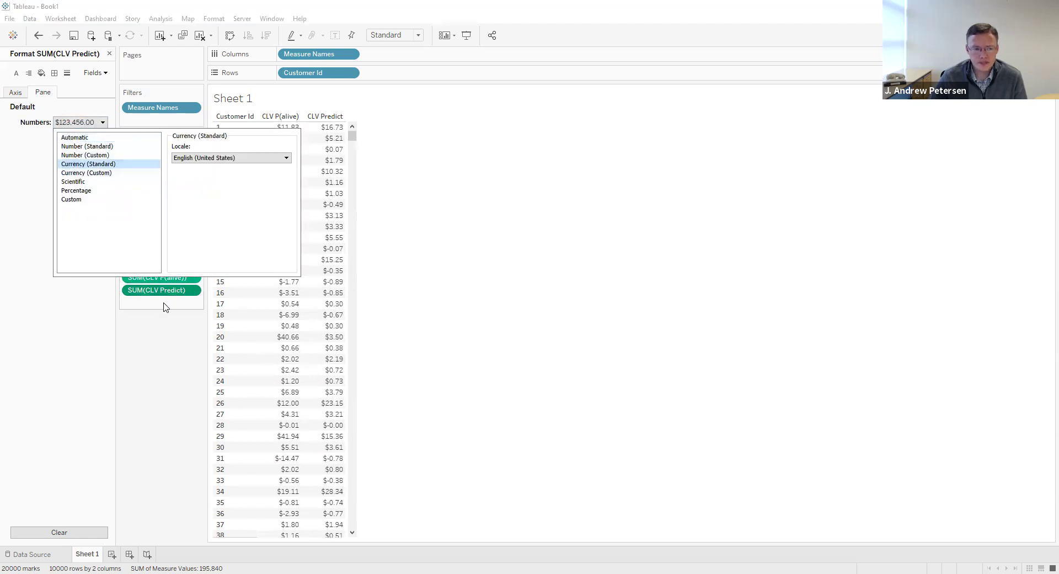
pyautogui.click(109, 54)
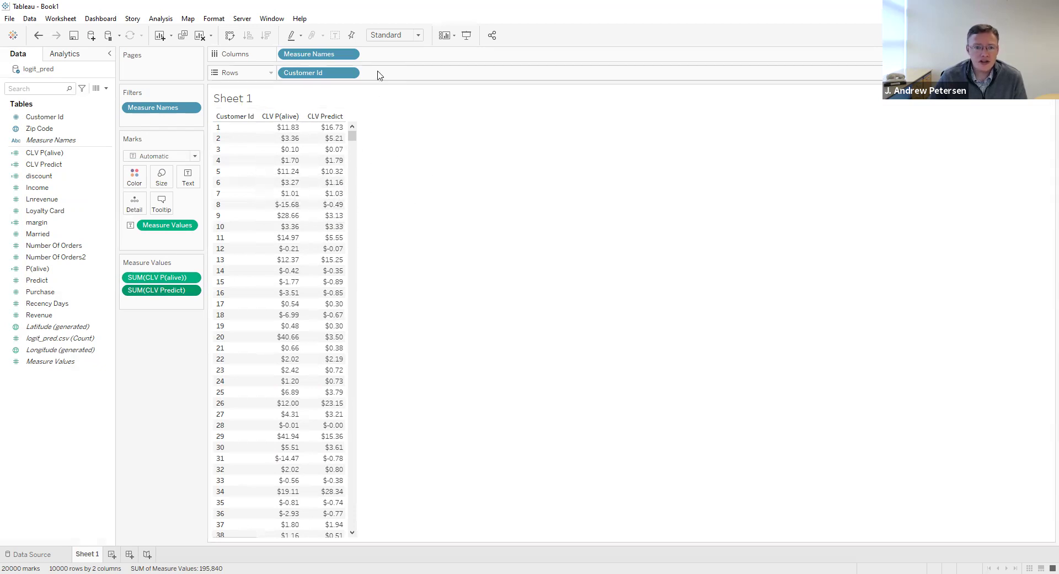
# Set the worksheet font size to 16 and widen the table columns to fit the full headers.
pyautogui.click(222, 23)
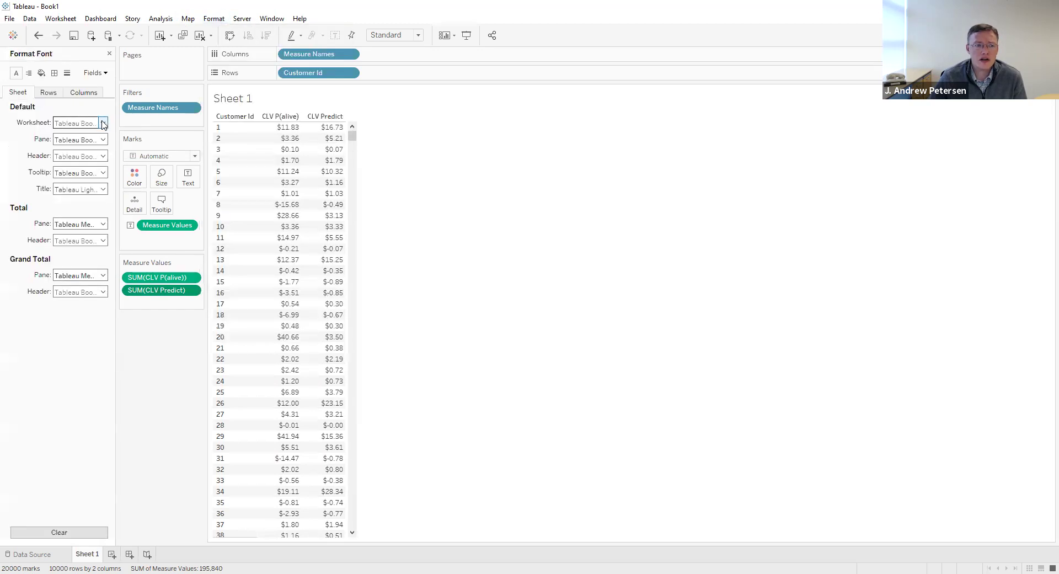
pyautogui.click(103, 122)
pyautogui.click(83, 154)
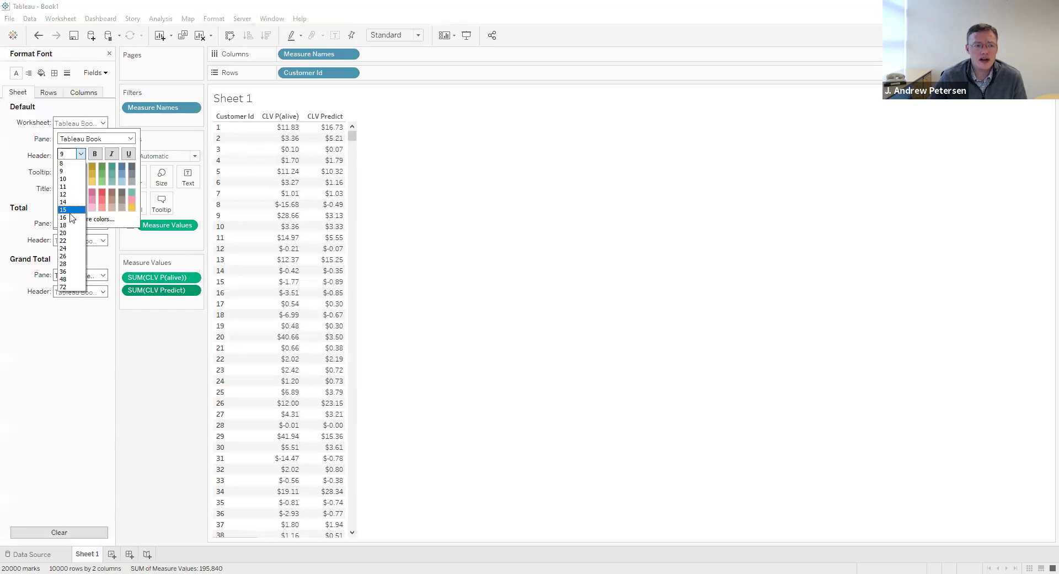
pyautogui.click(73, 212)
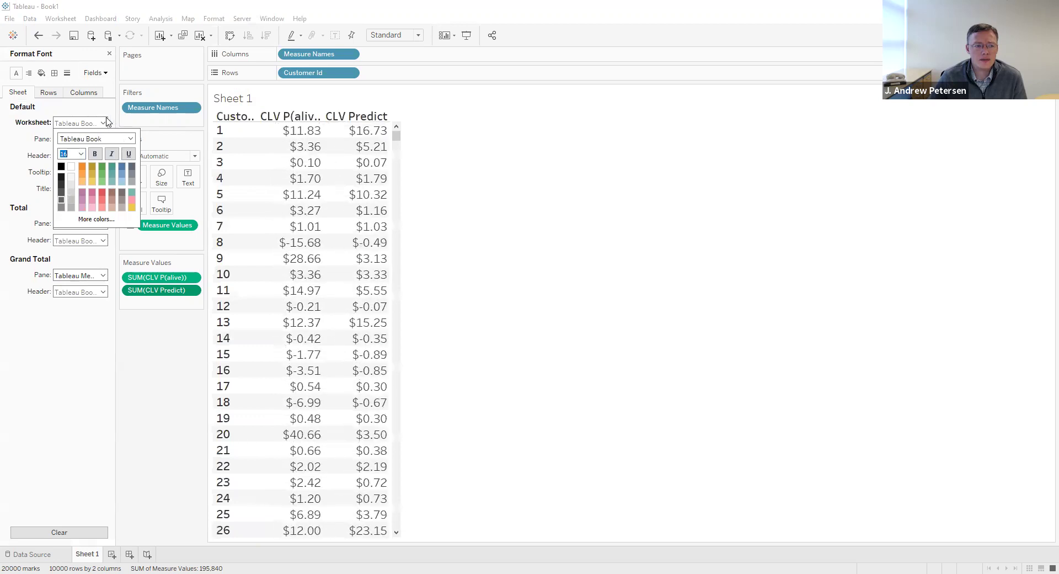
pyautogui.click(109, 53)
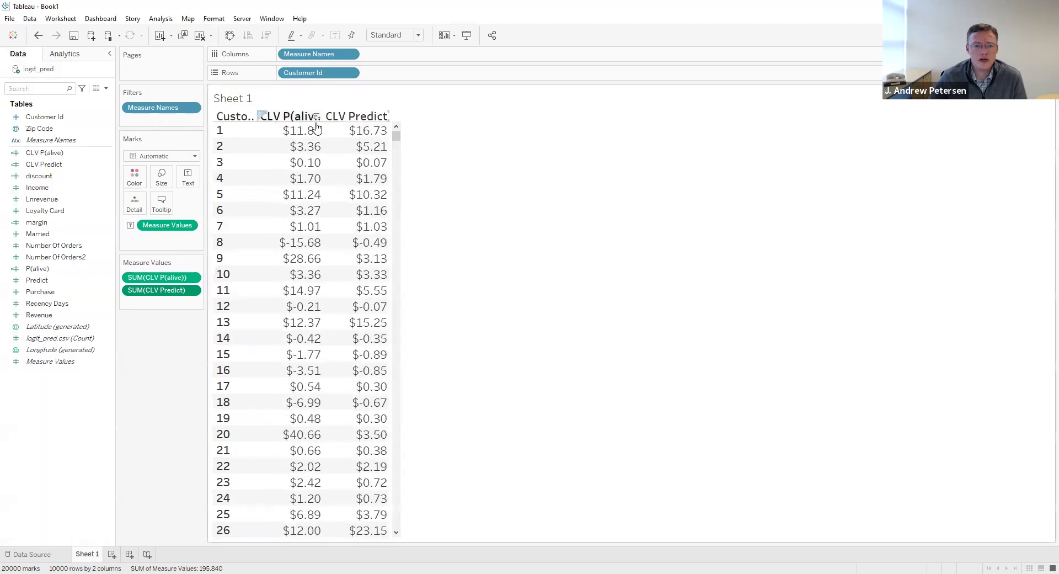
pyautogui.moveTo(324, 116); pyautogui.dragTo(342, 116)
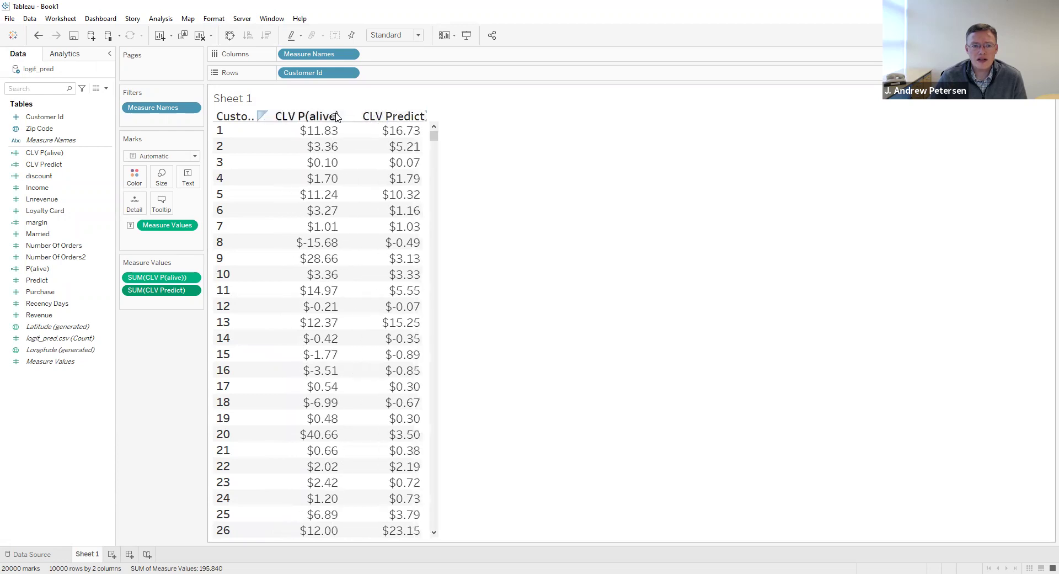
pyautogui.moveTo(257, 131); pyautogui.dragTo(295, 128)
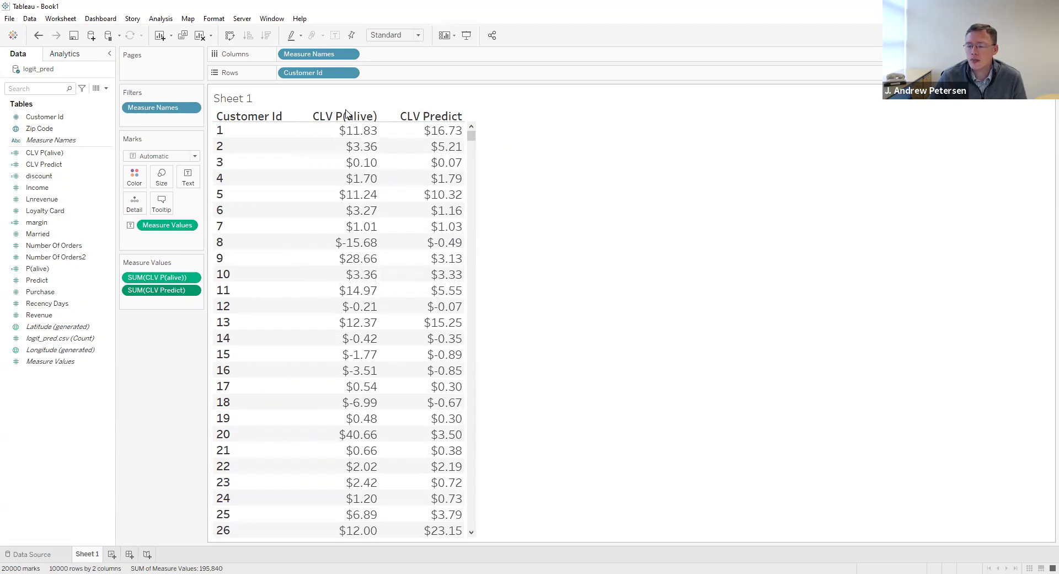
# Change the sheet title to "CLV Calculations for Each Customer".
pyautogui.doubleClick(261, 98)
pyautogui.tripleClick(422, 243)
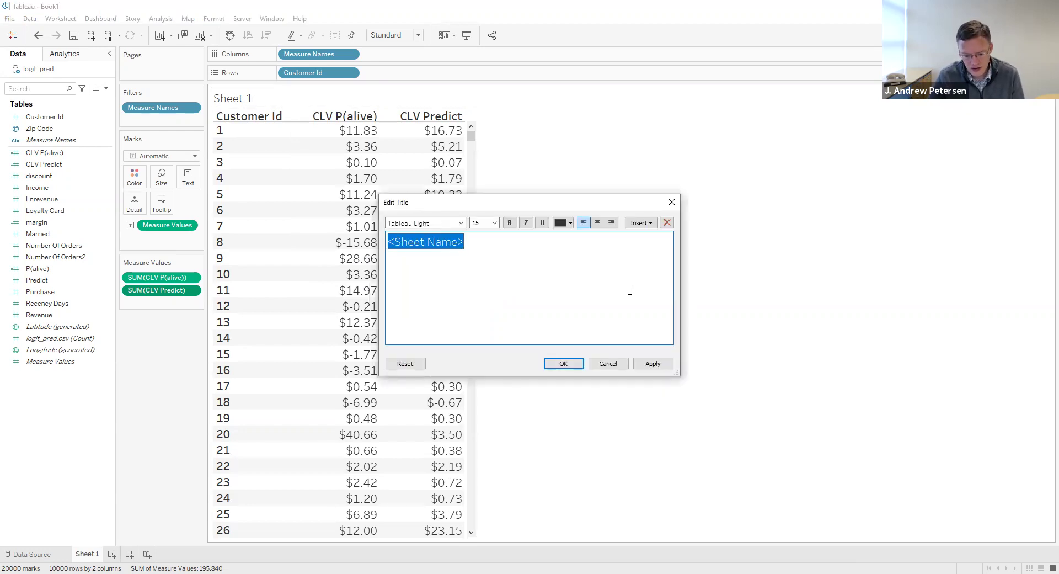
pyautogui.write('CLV Cla')
pyautogui.press('BackSpace')
pyautogui.press('BackSpace')
pyautogui.write('alc')
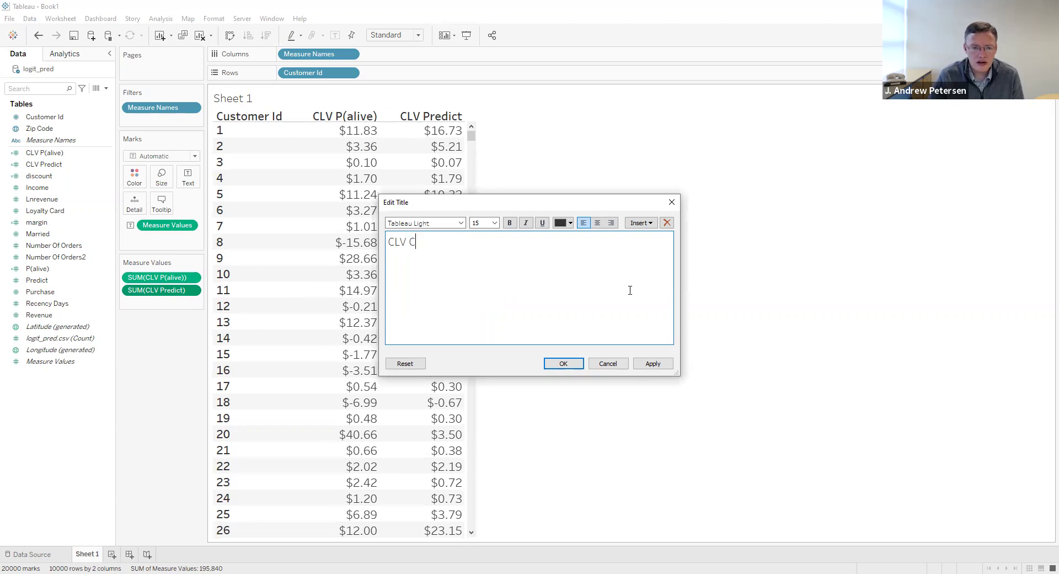
pyautogui.write('ulations for Each')
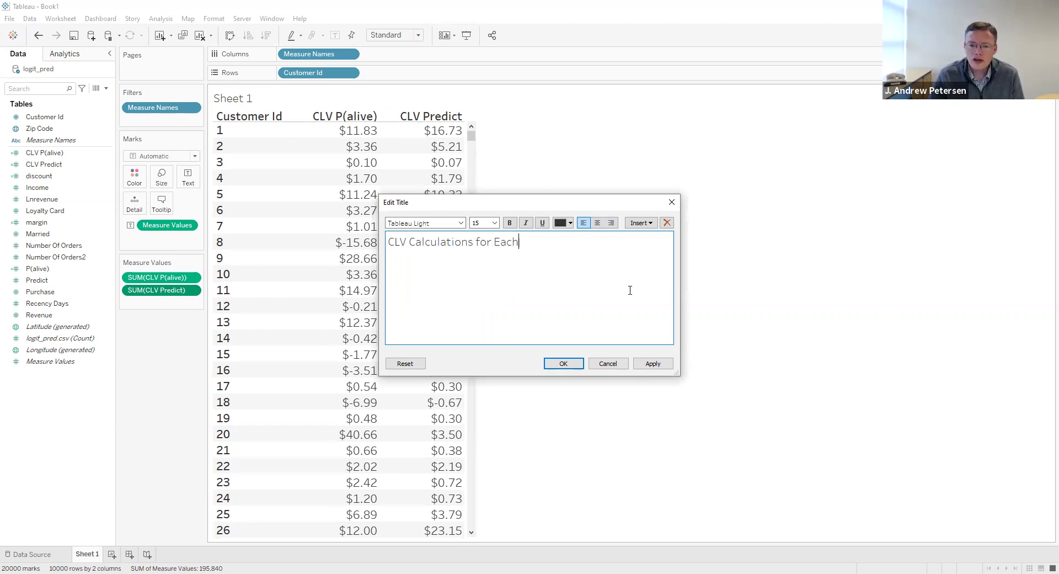
pyautogui.write(' Customer')
pyautogui.click(563, 373)
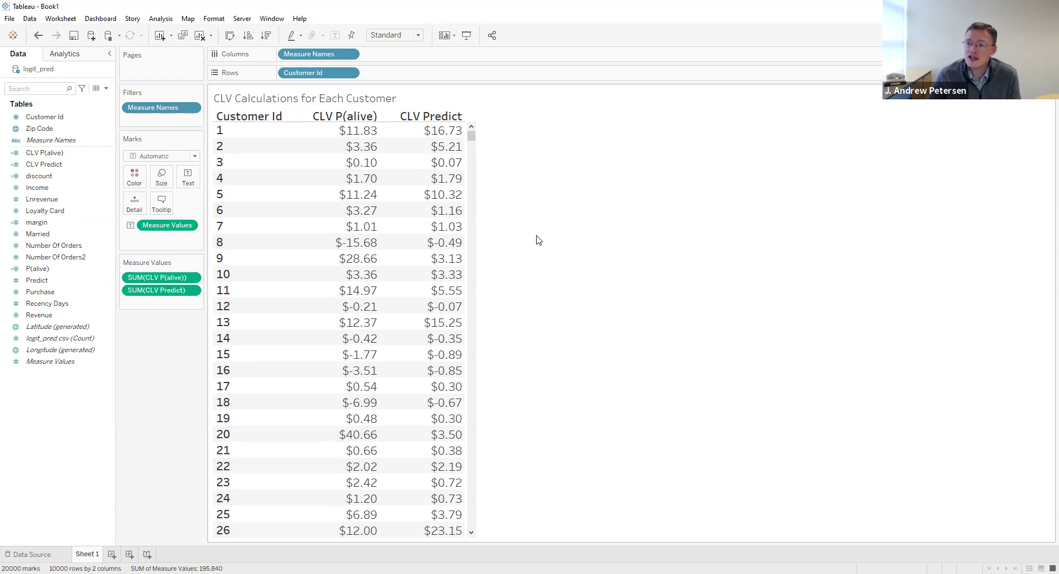
# On a new worksheet, create a calculated field Deciles P(alive) with IF/ELSEIF tests of [CLV P(alive)] against percentiles .1 to .9, returning "10%" to "100%".
pyautogui.click(112, 554)
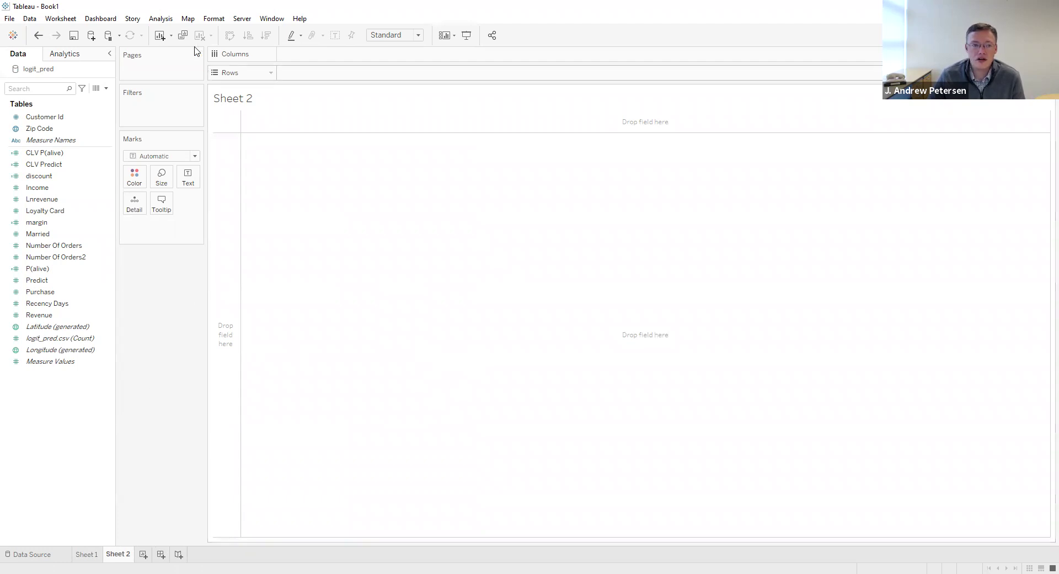
pyautogui.click(160, 18)
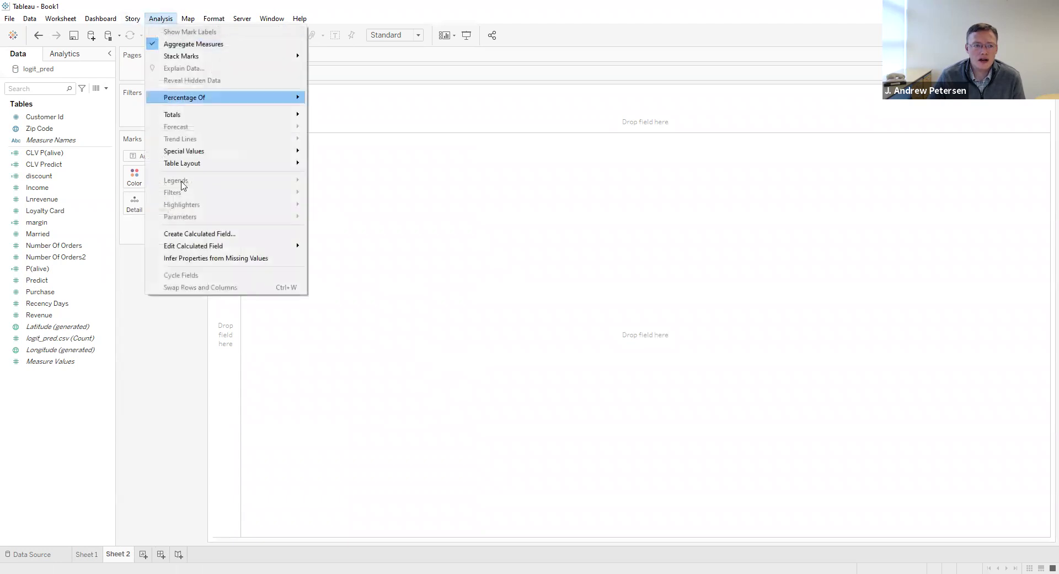
pyautogui.click(186, 234)
pyautogui.write('Deciles P(alive')
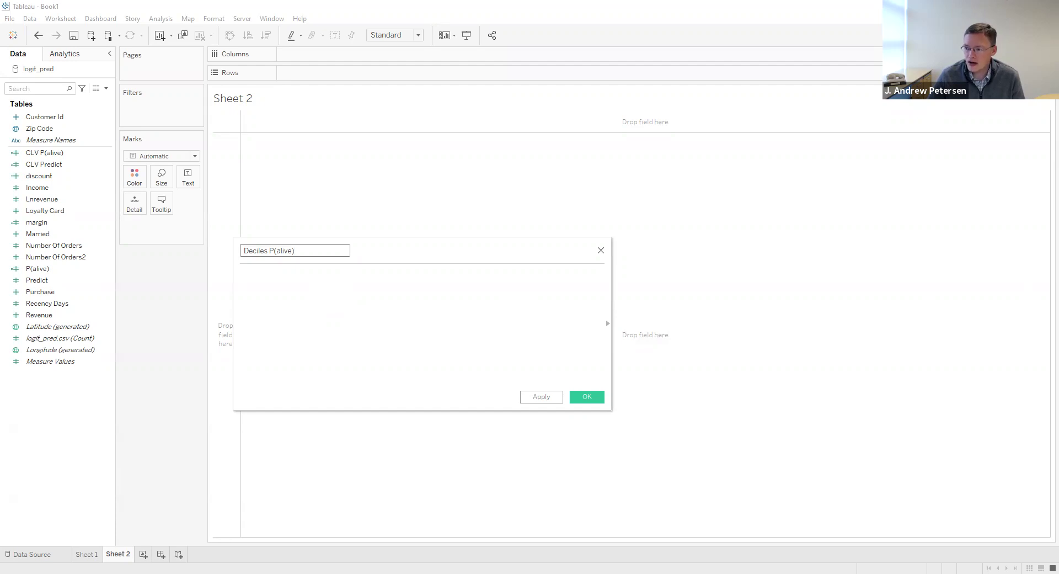
pyautogui.press('Tab')
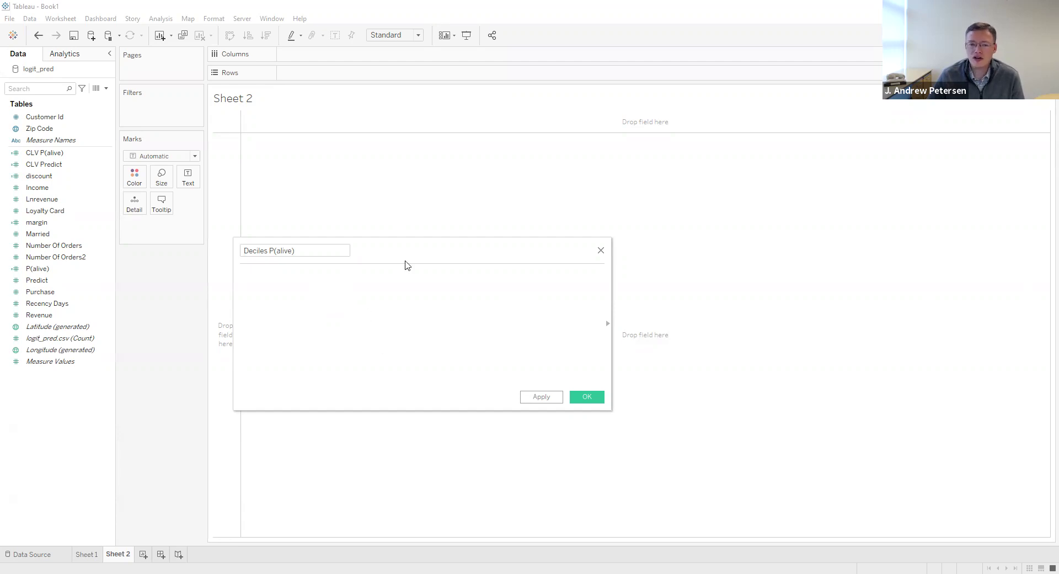
pyautogui.write('IF [CLV P(alive)] <= {PERCENTILE([CLV P(alive)], .1)} THEN "10%" ELSEIF [CLV P(alive)] <= {PERCENTILE([CLV P(alive)], .2)} THEN "20%" ELSEIF [CLV P(alive)] <= {PERCENTILE([CLV P(alive)], .3)} THEN "30%" ELSEIF [CLV P(alive)] <= {PERCENTILE([CLV P(alive)], .4)} THEN "40%" ELSEIF [CLV P(alive)] <= {PERCENTILE([CLV P(alive)], .5)} THEN "50%" ELSEIF [CLV P(alive)] <= {PERCENTILE([CLV P(alive)], .6)} THEN "60%" ELSEIF [CLV P(alive)] <= {PERCENTILE([CLV P(alive)], .7)} THEN "70%" ELSEIF [CLV P(alive)] <= {PERCENTILE([CLV P(alive)], .8)} THEN "80%" ELSEIF [CLV P(alive)] <= {PERCENTILE([CLV P(alive)], .9)} THEN "90%" ELSE "100%" END')
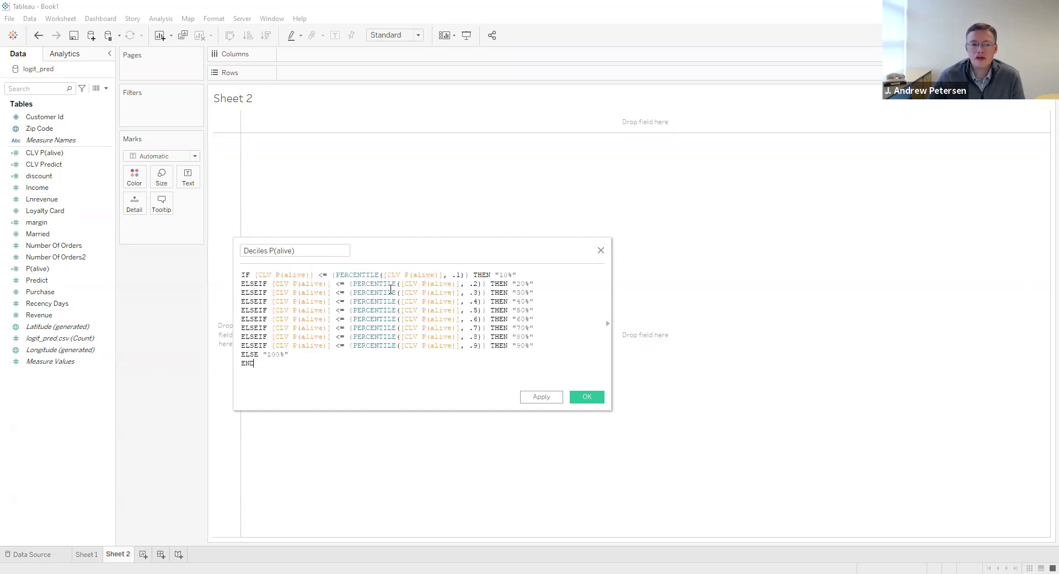
pyautogui.click(558, 361)
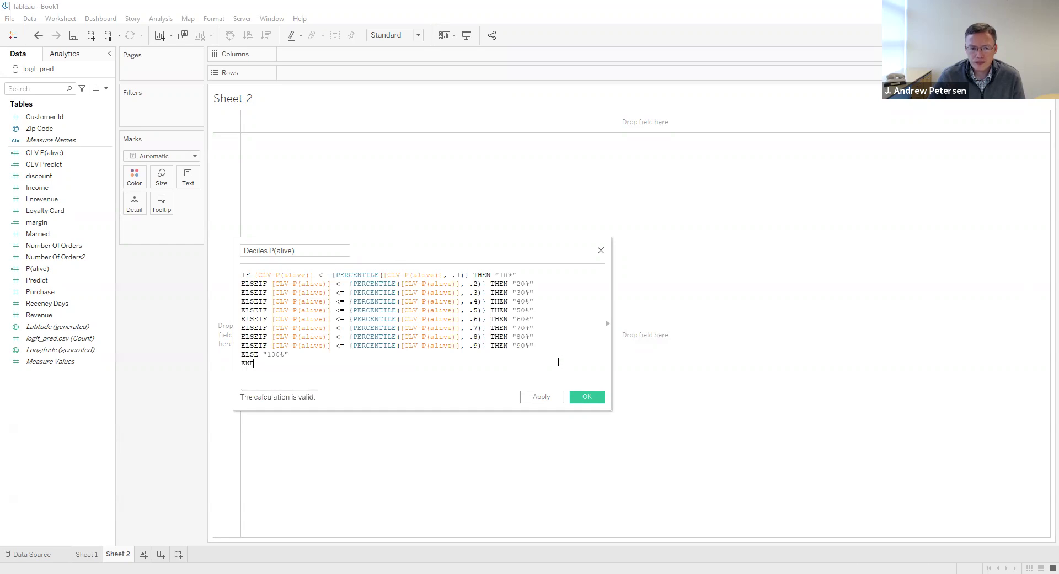
pyautogui.moveTo(611, 409); pyautogui.dragTo(618, 454)
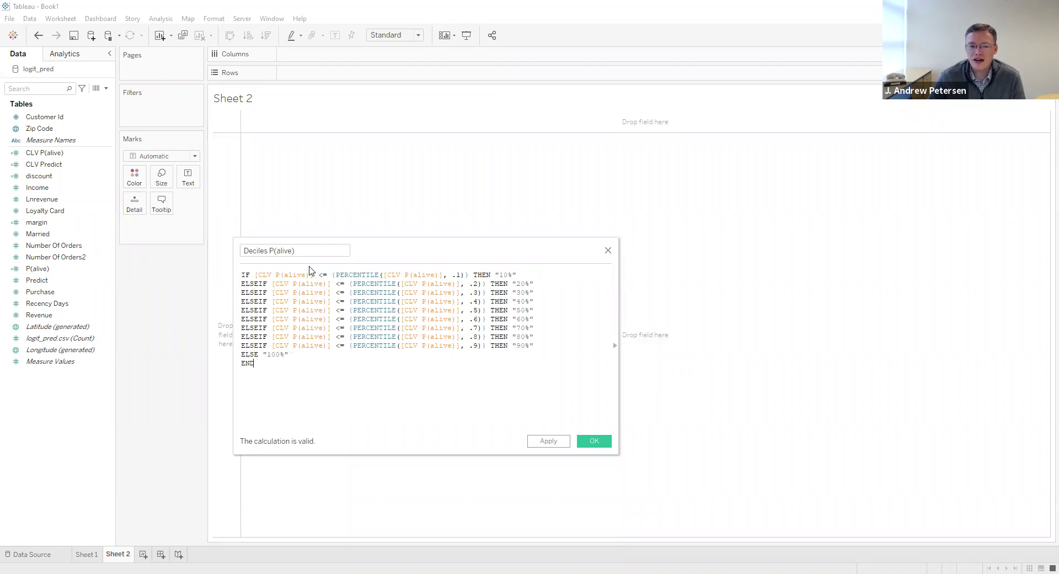
pyautogui.click(594, 441)
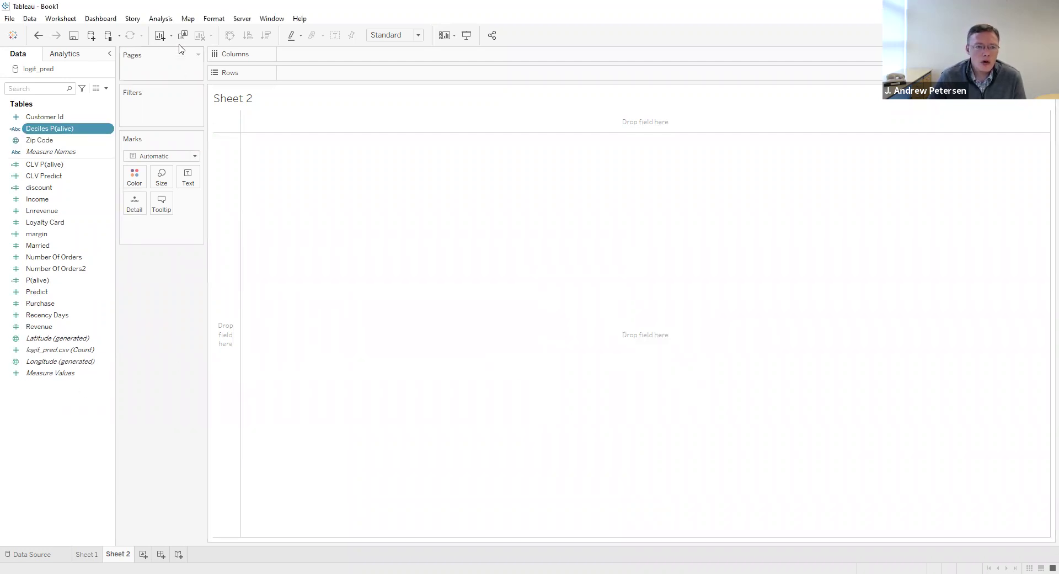
# Create a calculated field Deciles Predict with IF/ELSEIF tests of [CLV Predict] against percentiles .1 to .9, returning "10%" to "100%".
pyautogui.click(162, 20)
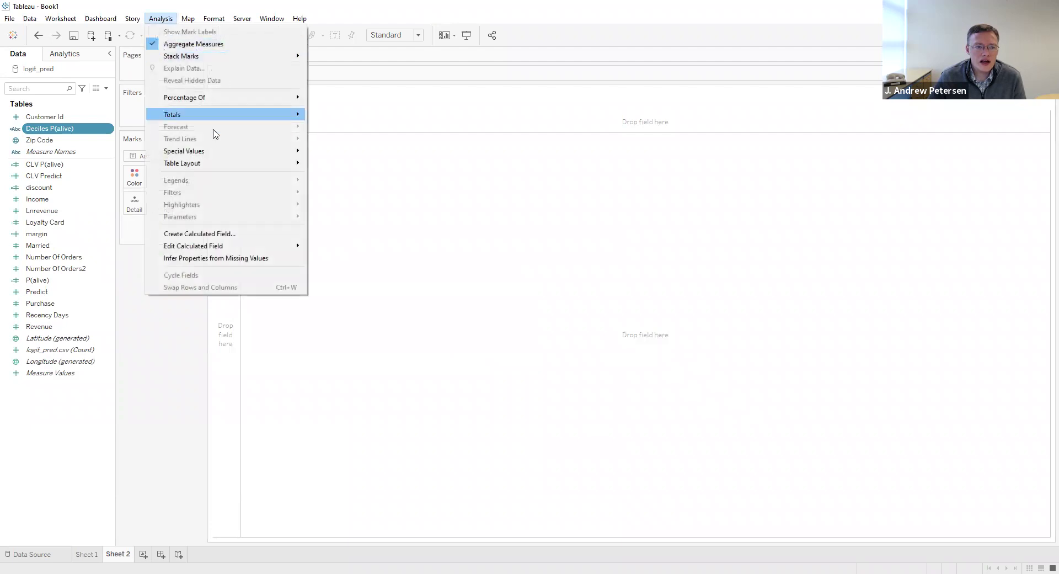
pyautogui.click(208, 234)
pyautogui.write('D')
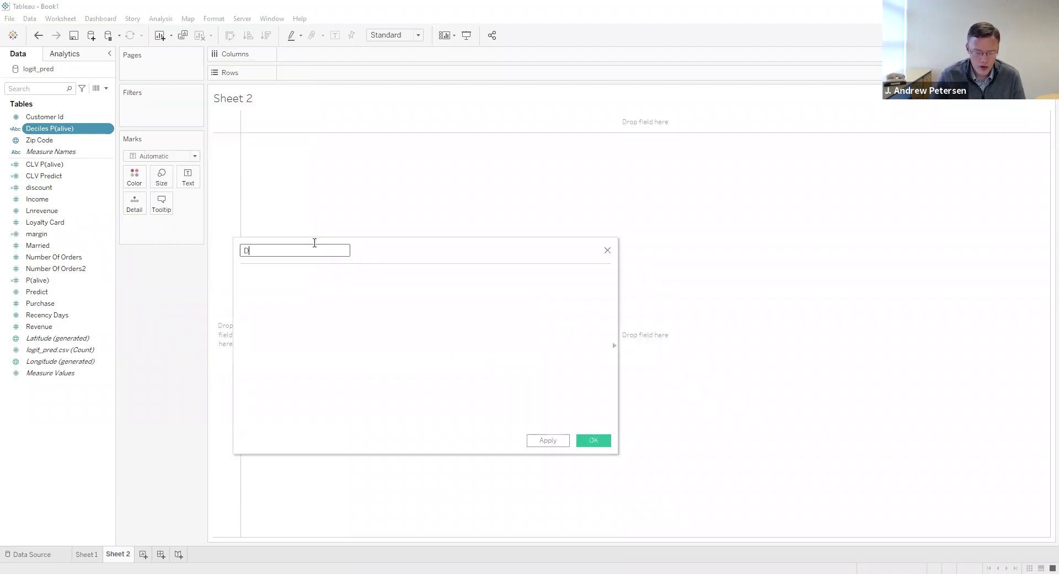
pyautogui.write('eciles Predict')
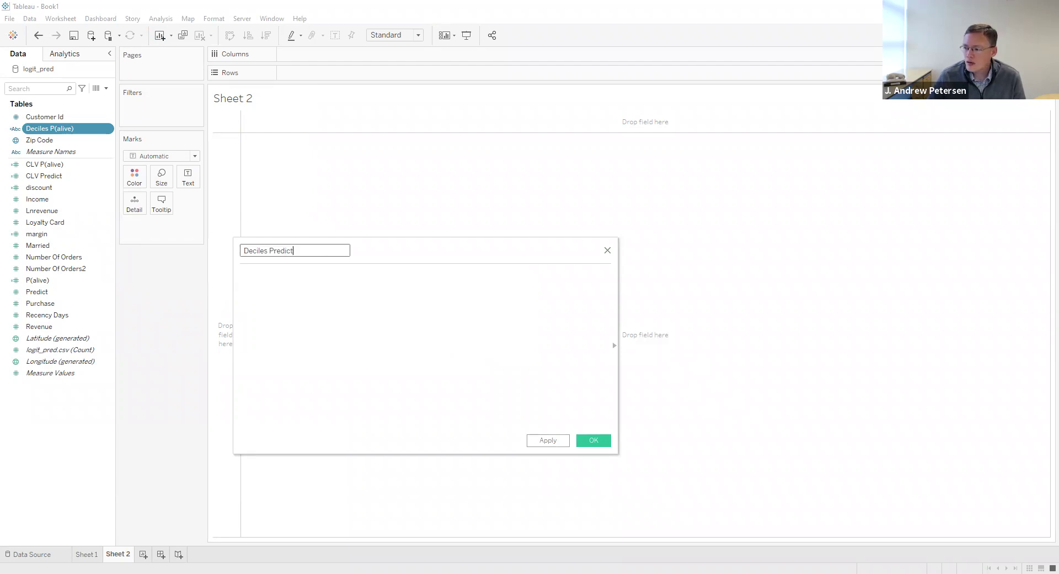
pyautogui.press('Tab')
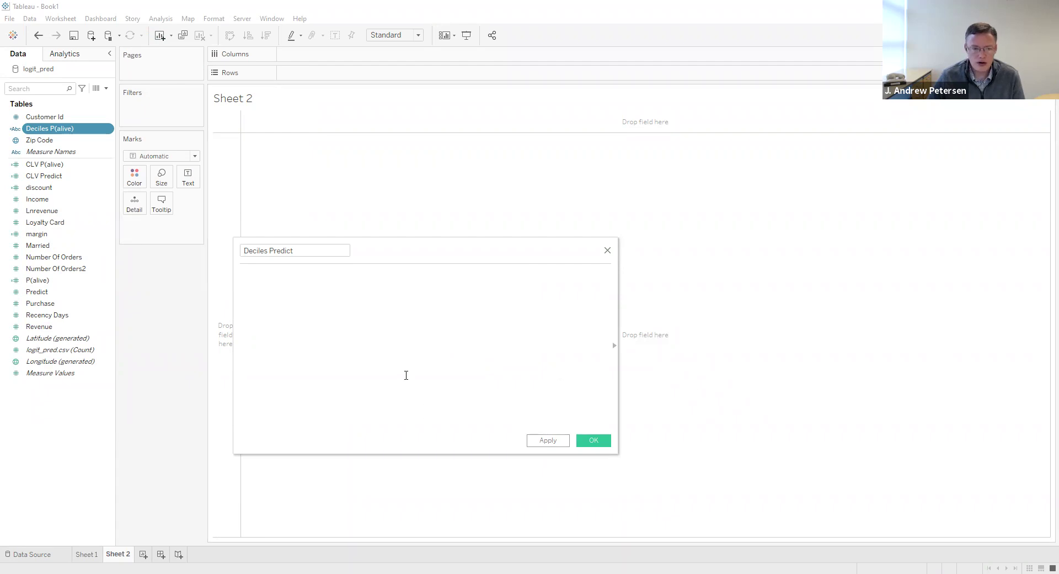
pyautogui.write('IF [CLV Predict] <= {PERCENTILE([CLV Predict], .1)} THEN "10%" ELSEIF [CLV Predict] <= {PERCENTILE([CLV Predict], .2)} THEN "20%" ELSEIF [CLV Predict] <= {PERCENTILE([CLV Predict], .3)} THEN "30%" ELSEIF [CLV Predict] <= {PERCENTILE([CLV Predict], .4)} THEN "40%" ELSEIF [CLV Predict] <= {PERCENTILE([CLV Predict], .5)} THEN "50%" ELSEIF [CLV Predict] <= {PERCENTILE([CLV Predict], .6)} THEN "60%" ELSEIF [CLV Predict] <= {PERCENTILE([CLV Predict], .7)} THEN "70%" ELSEIF [CLV Predict] <= {PERCENTILE([CLV Predict], .8)} THEN "80%" ELSEIF [CLV Predict] <= {PERCENTILE([CLV Predict], .9)} THEN "90%" ELSE "100%" END')
pyautogui.click(428, 352)
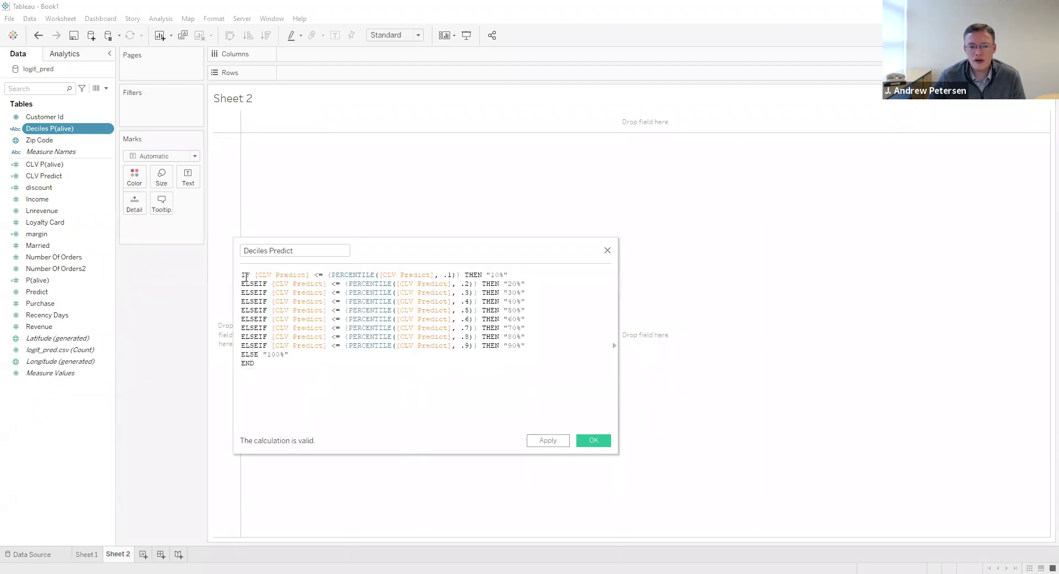
pyautogui.click(594, 440)
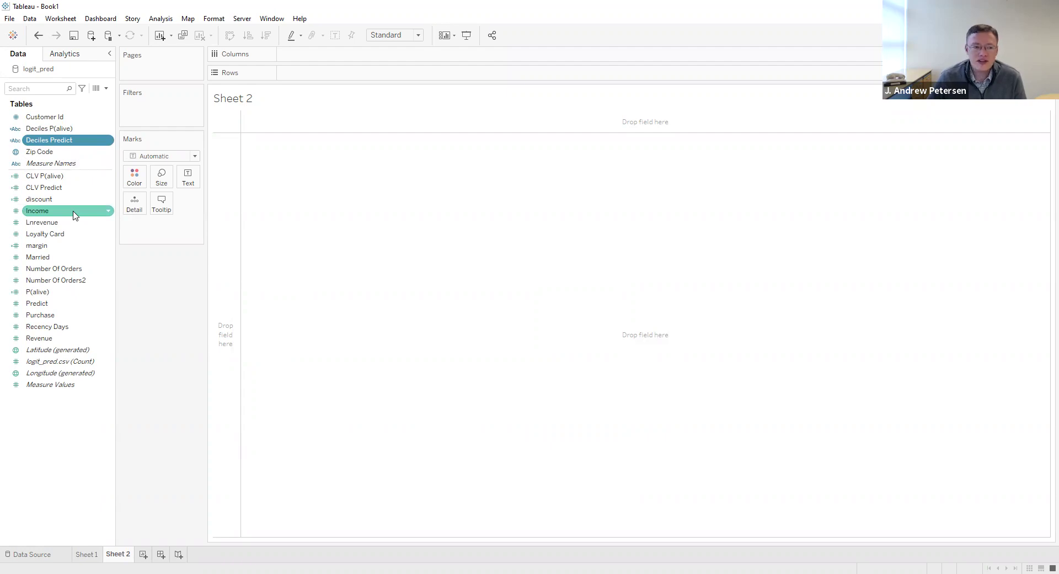
# Plot CLV P(alive) on the rows of Sheet 2 and aggregate it as Average.
pyautogui.doubleClick(45, 176)
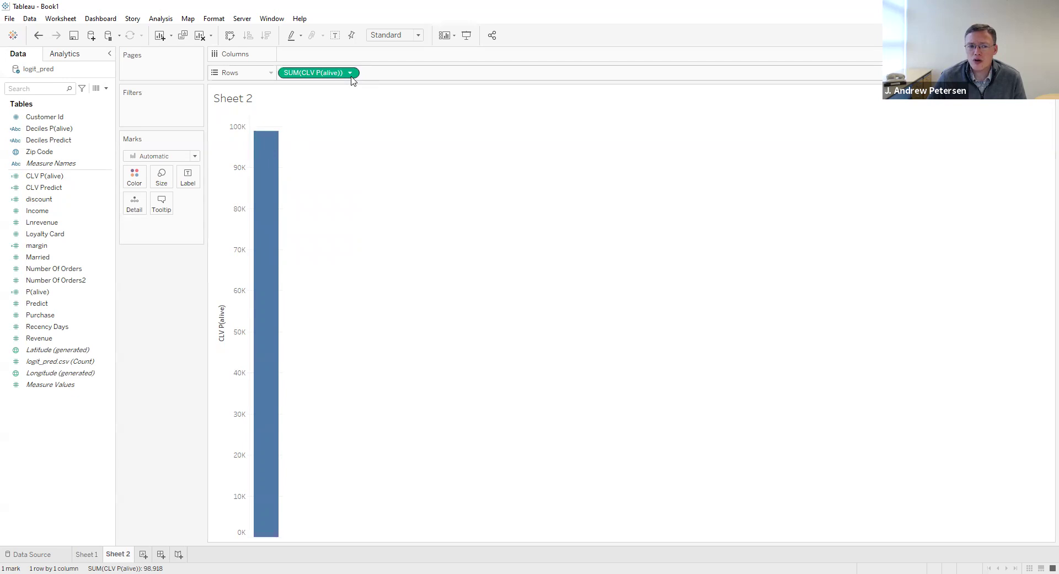
pyautogui.click(350, 75)
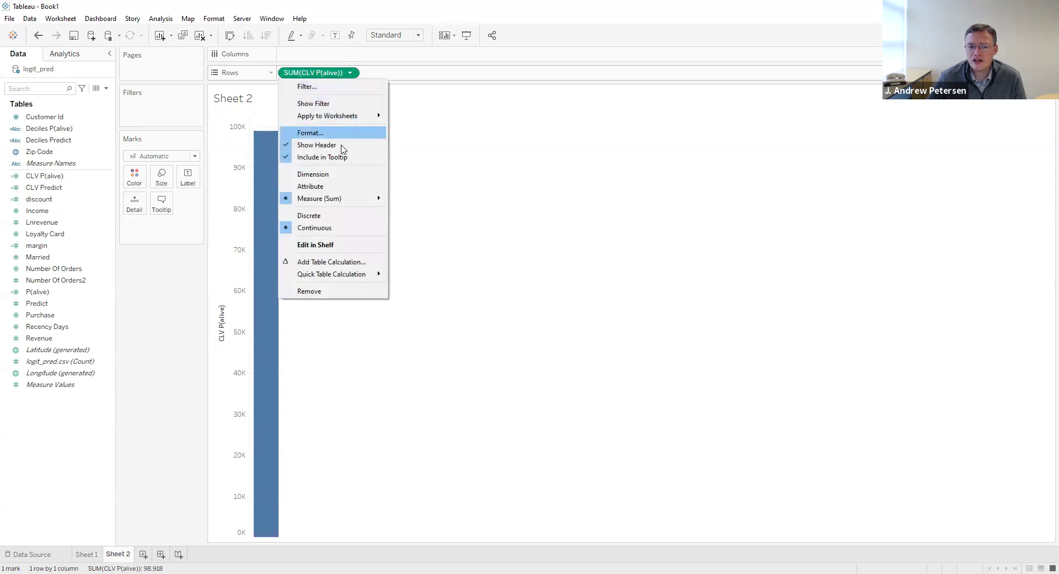
pyautogui.moveTo(307, 201)
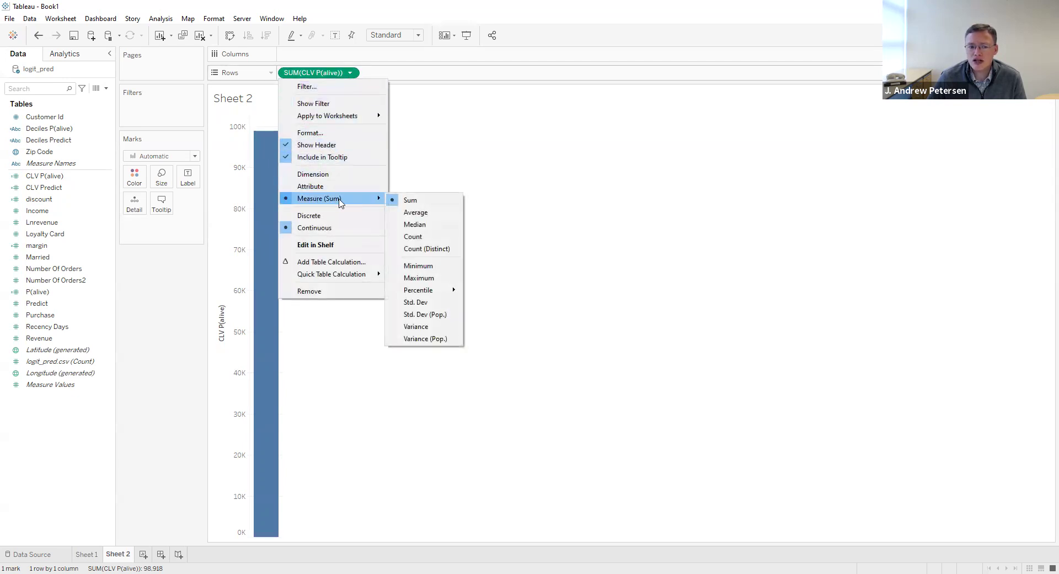
pyautogui.click(438, 215)
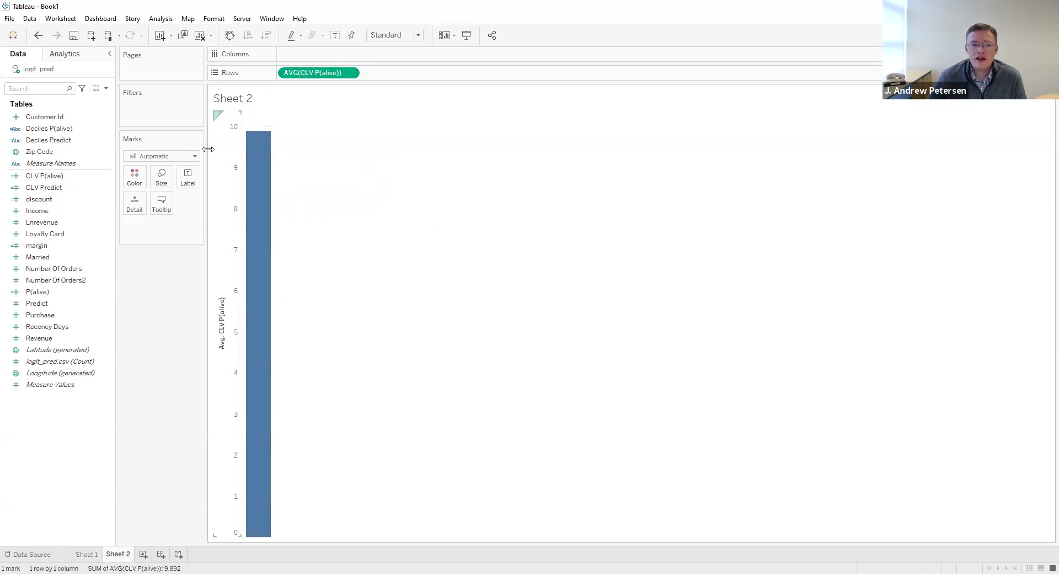
# Split the average CLV P(alive) bar into columns by Deciles P(alive) and fit the chart to Entire View.
pyautogui.click(99, 130)
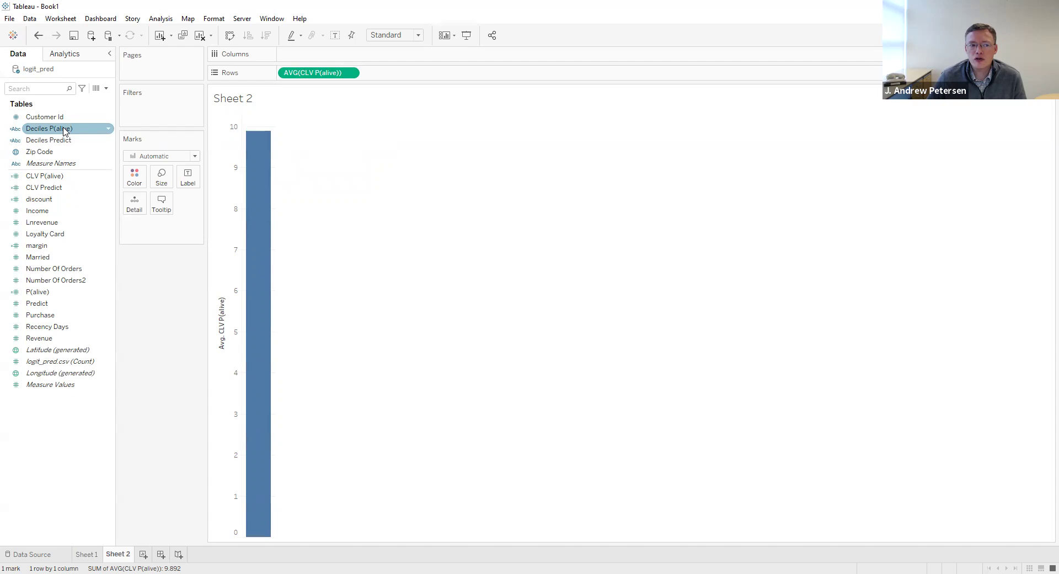
pyautogui.moveTo(64, 131); pyautogui.dragTo(308, 58)
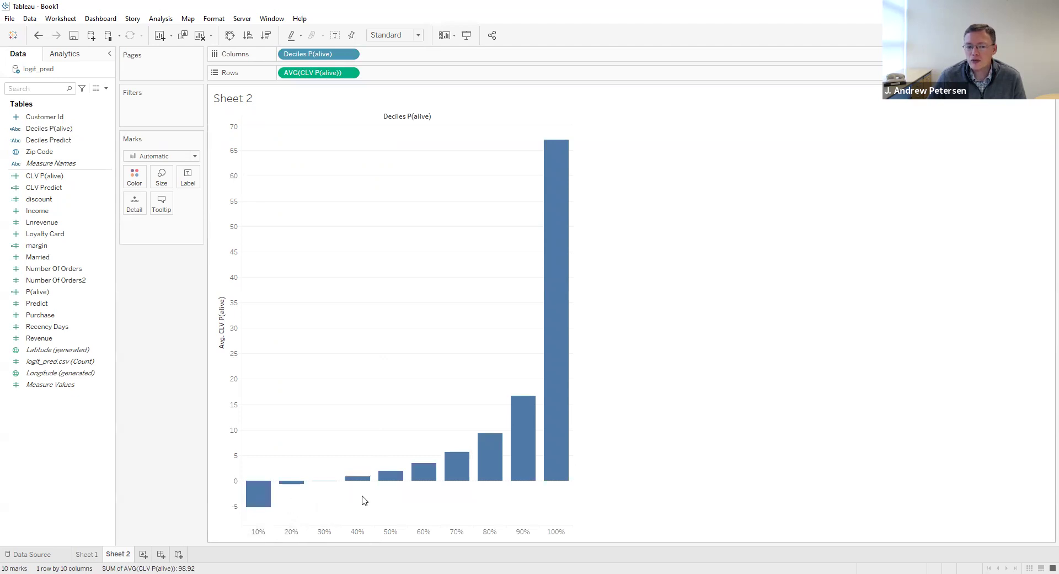
pyautogui.moveTo(563, 464)
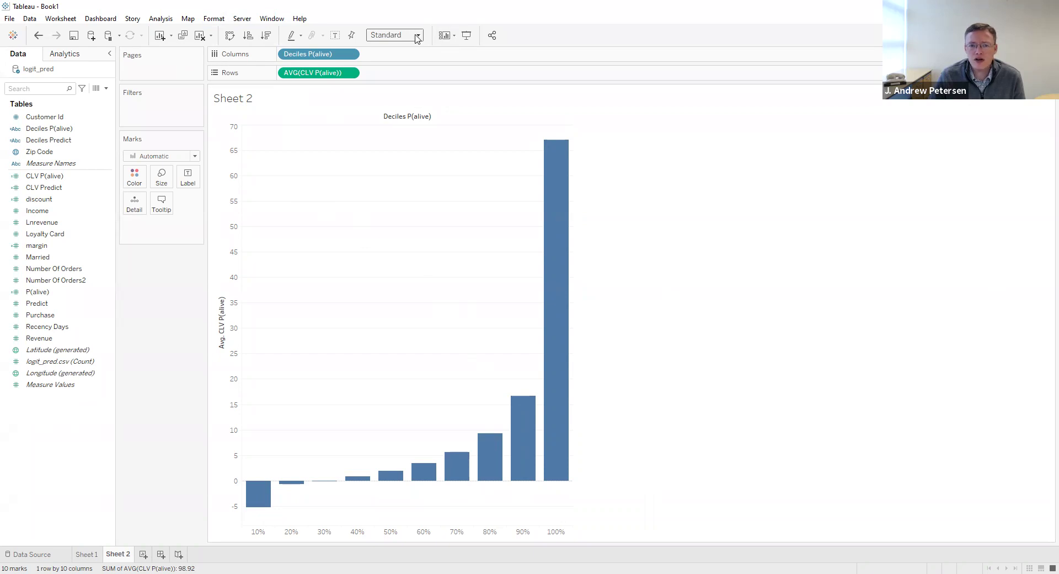
pyautogui.click(417, 35)
pyautogui.click(395, 74)
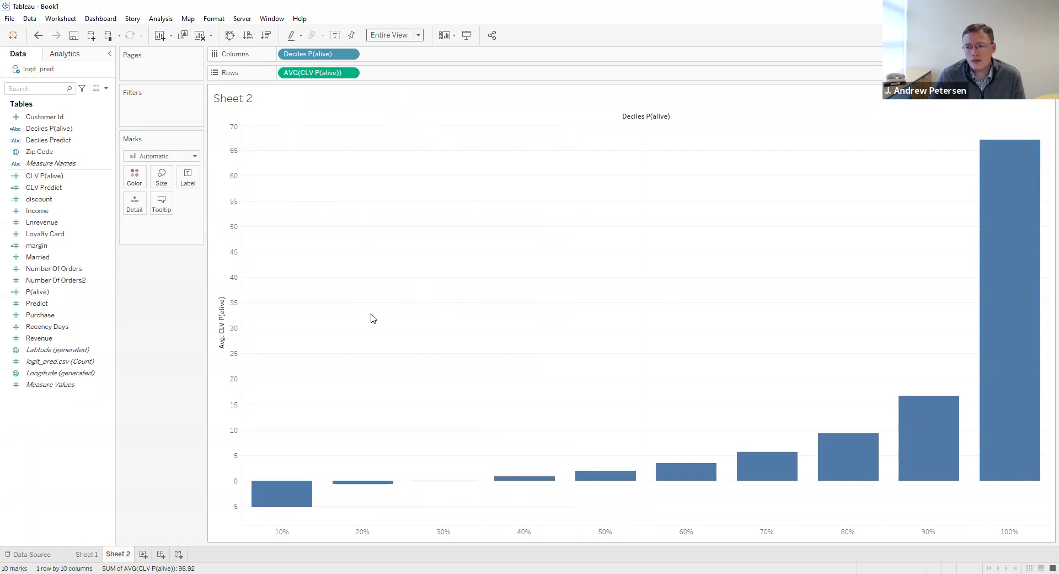
# Label the decile bars with CLV P(alive), aggregated as Average.
pyautogui.moveTo(285, 489)
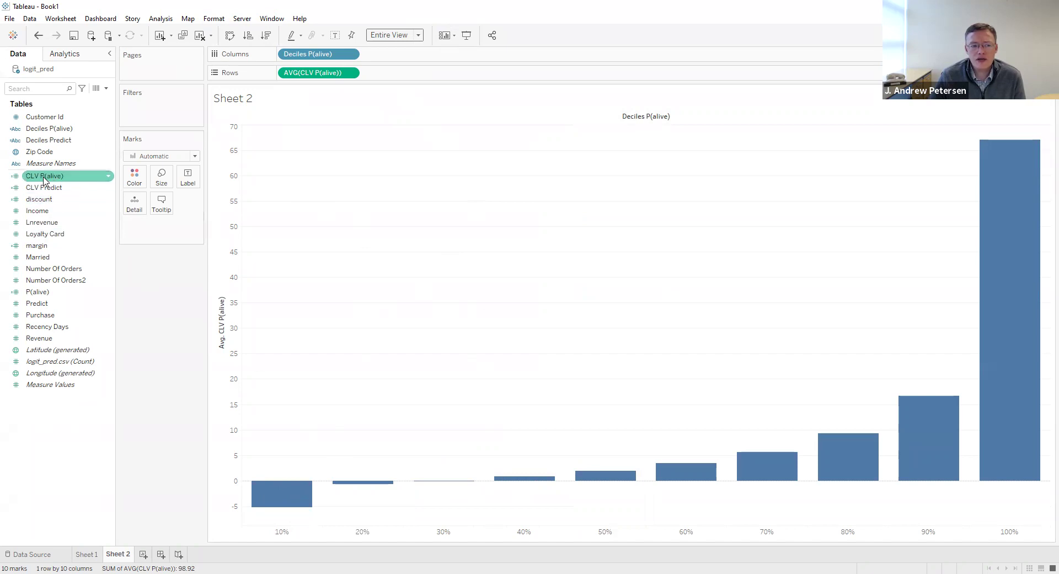
pyautogui.moveTo(44, 179); pyautogui.dragTo(188, 178)
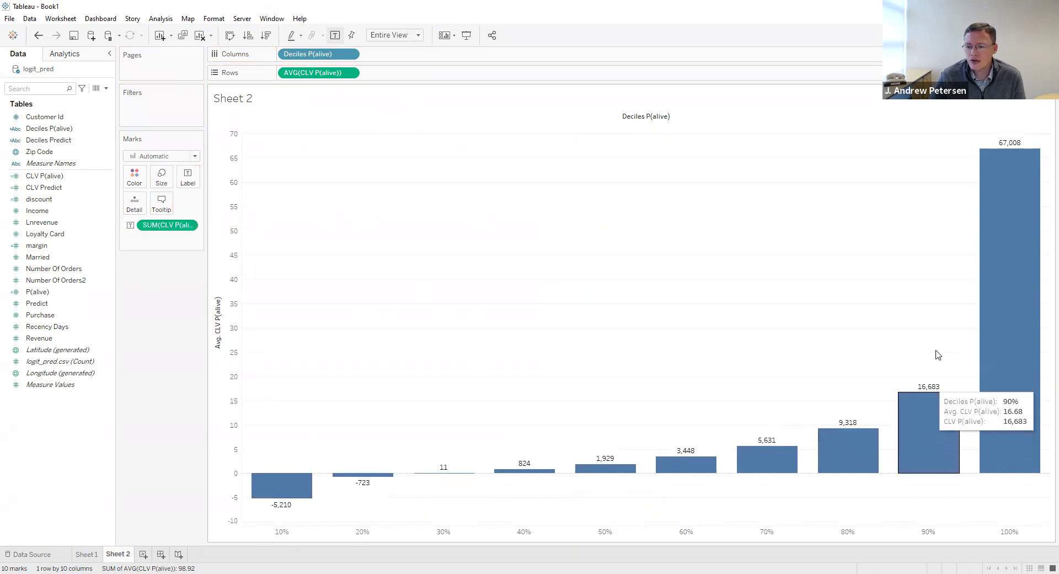
pyautogui.click(189, 226)
pyautogui.moveTo(197, 338)
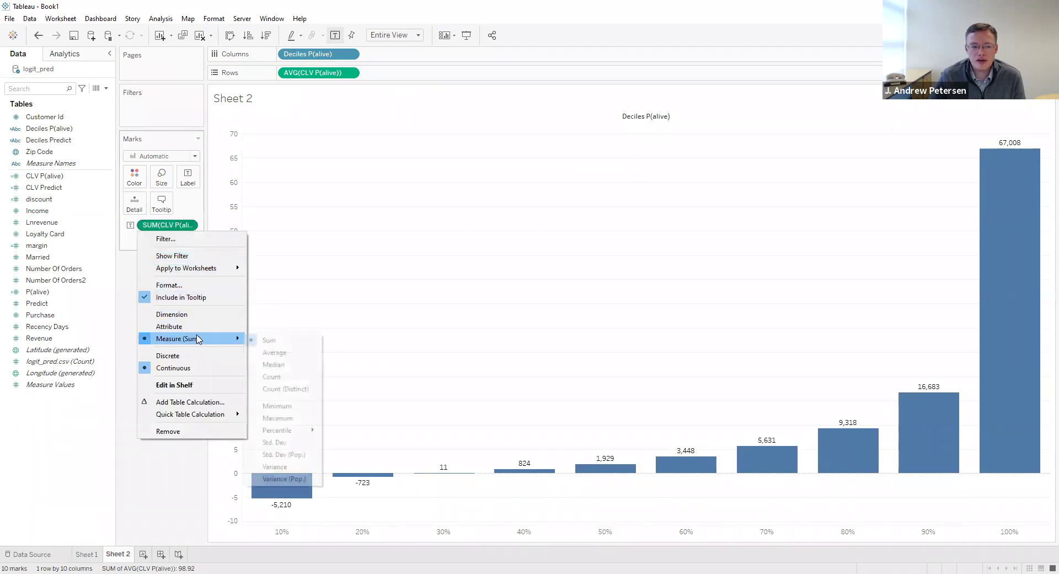
pyautogui.click(279, 355)
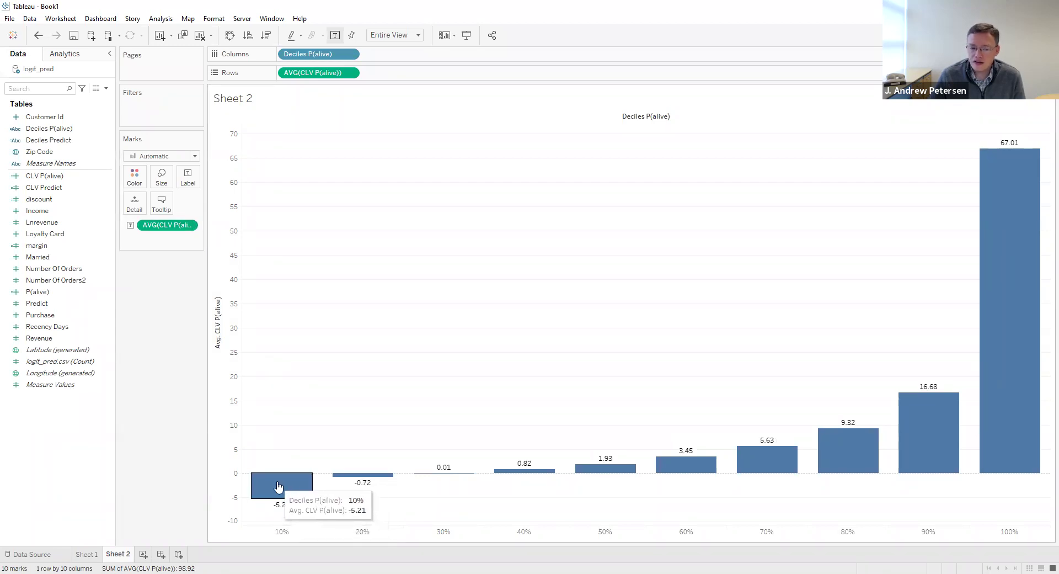
# Format the average CLV P(alive) bar labels as Currency (Standard).
pyautogui.click(188, 226)
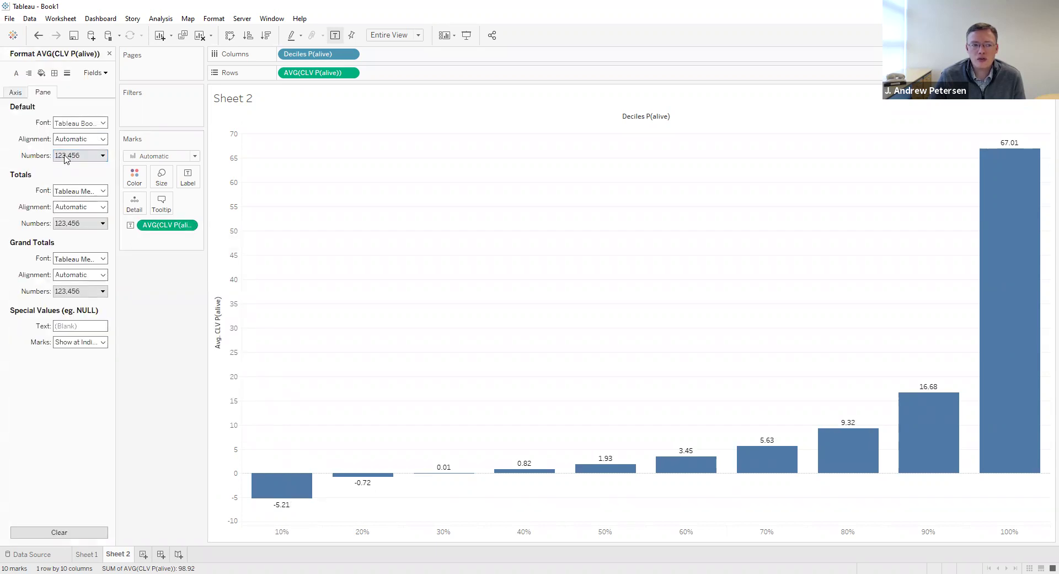
pyautogui.click(66, 157)
pyautogui.click(77, 197)
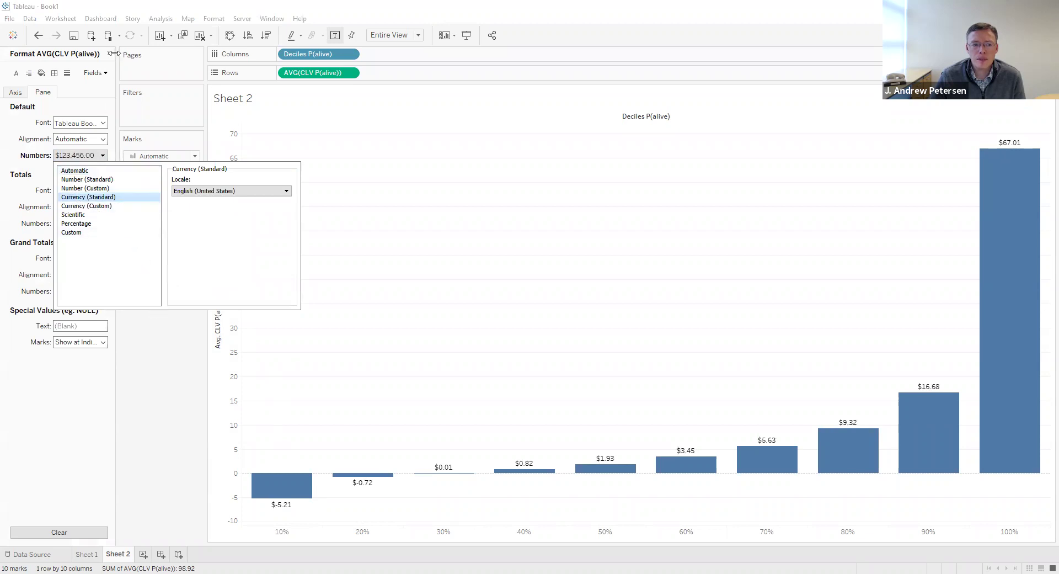
pyautogui.click(532, 281)
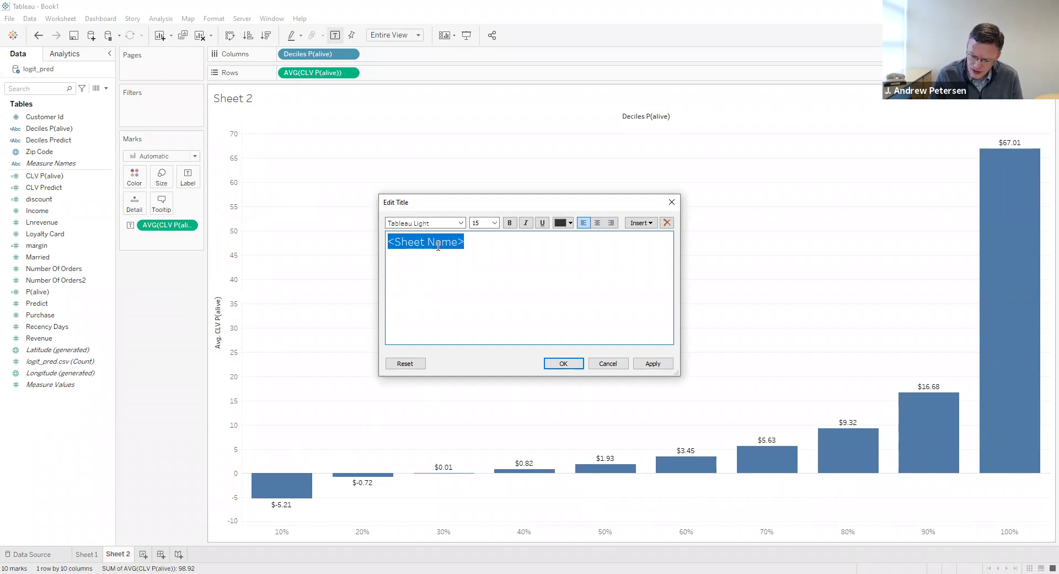
# Change the sheet title to "Decile Chart Using P(alive)".
pyautogui.write('Decile Chart Using P(alive')
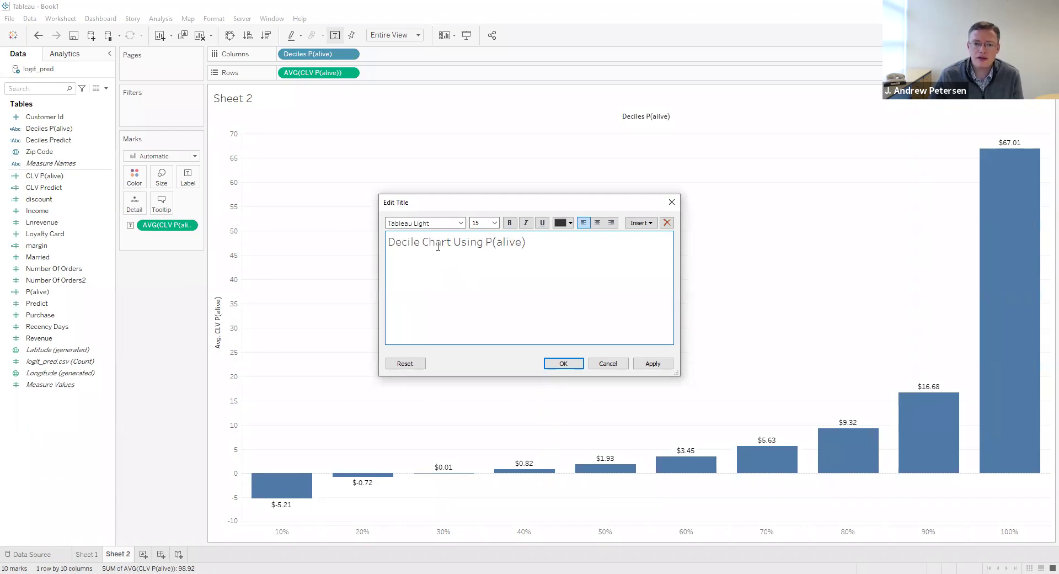
pyautogui.click(568, 364)
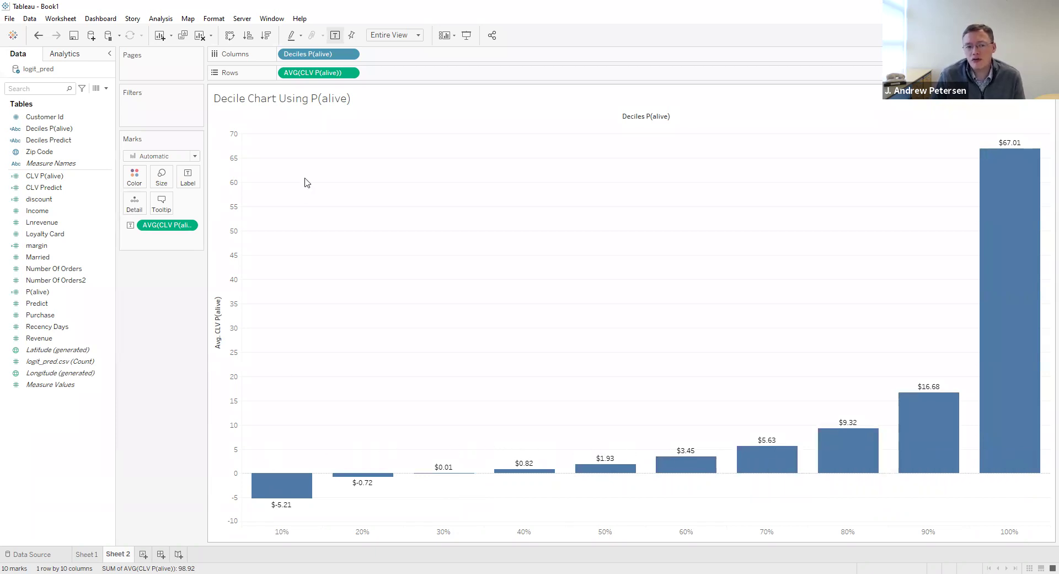
# On a new worksheet, plot CLV Predict on the rows and aggregate it as Average.
pyautogui.click(143, 554)
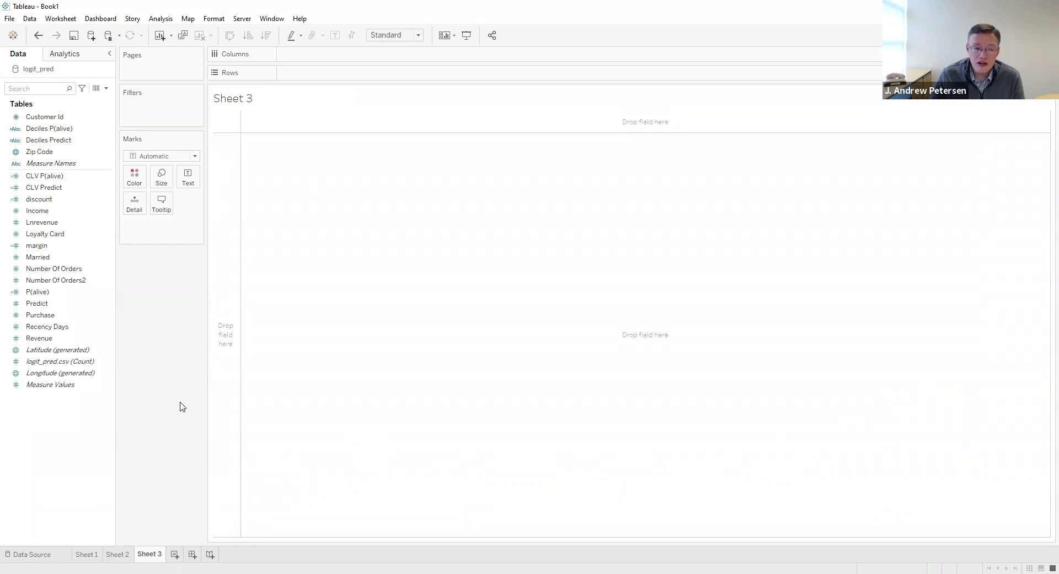
pyautogui.click(56, 189)
pyautogui.moveTo(57, 190); pyautogui.dragTo(315, 73)
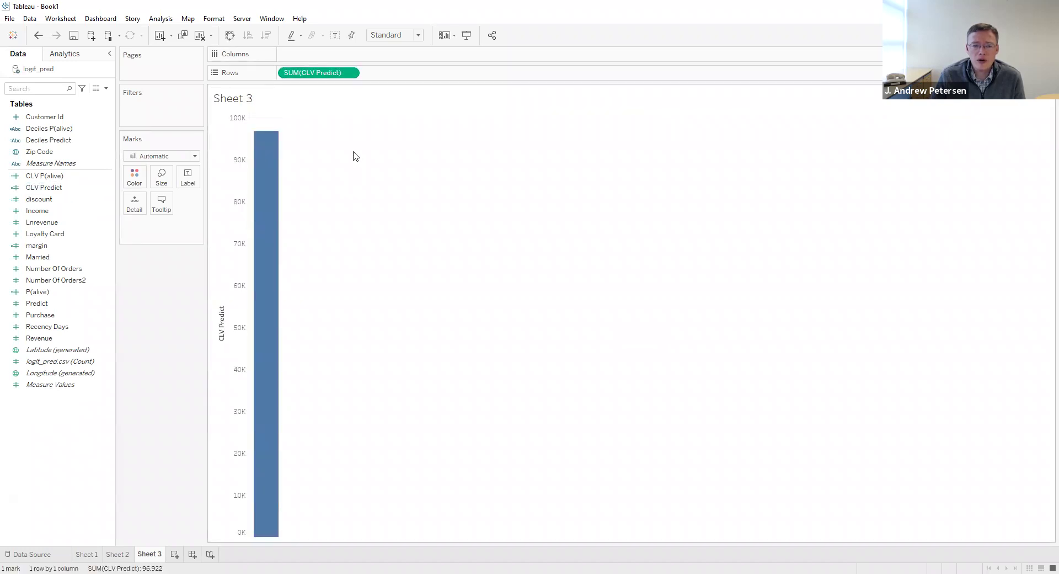
pyautogui.click(350, 74)
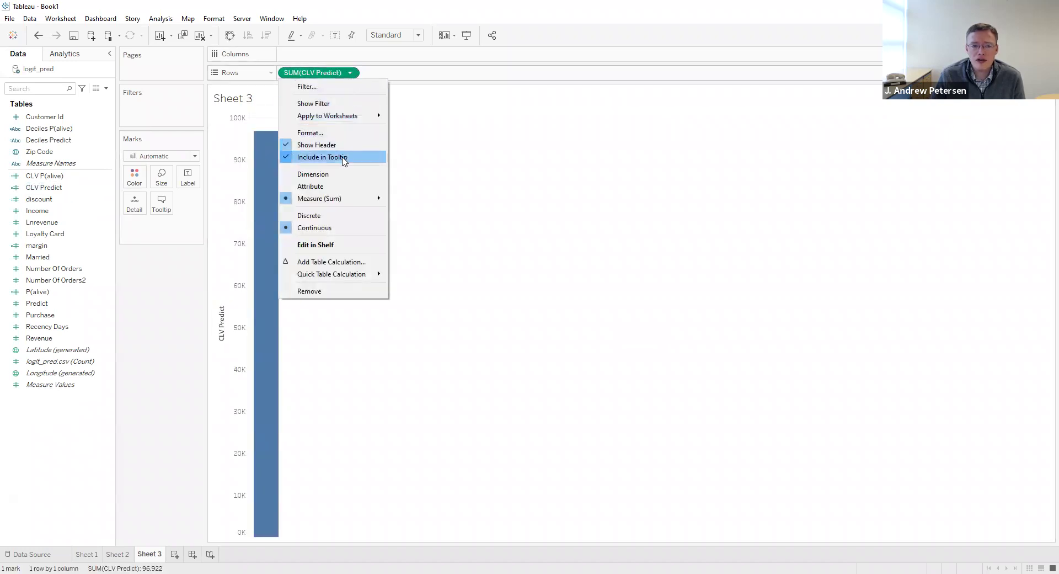
pyautogui.moveTo(344, 198)
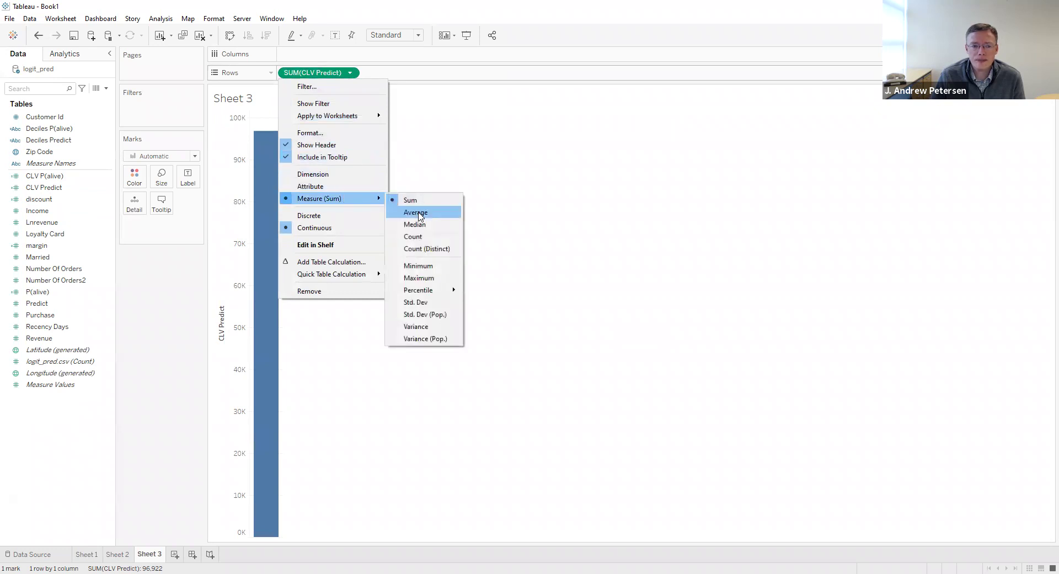
pyautogui.click(419, 214)
# Split the average CLV Predict bar into columns by Deciles Predict and fit the chart to Entire View.
pyautogui.click(75, 141)
pyautogui.moveTo(76, 141); pyautogui.dragTo(331, 58)
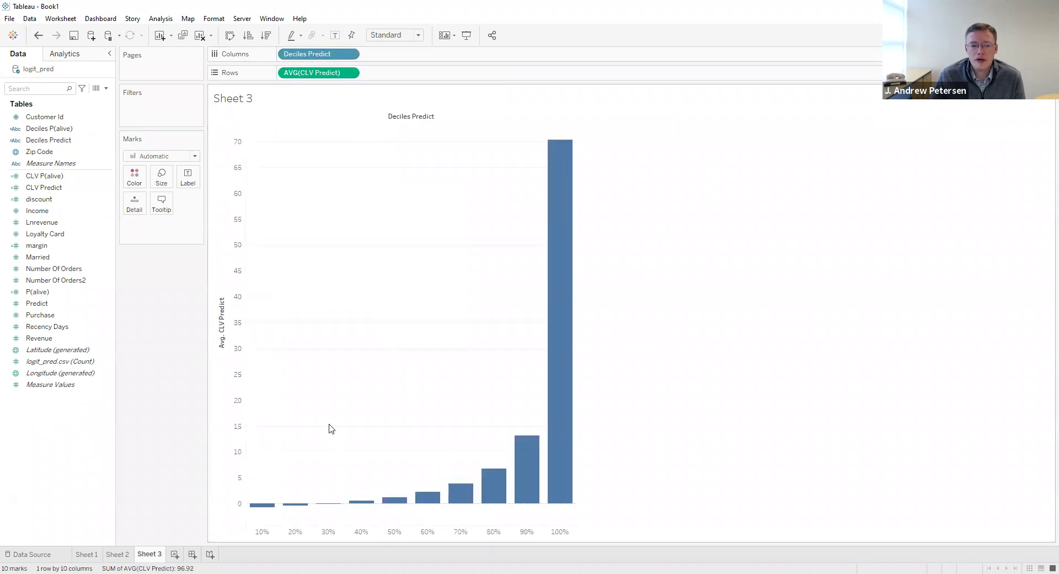
pyautogui.click(418, 36)
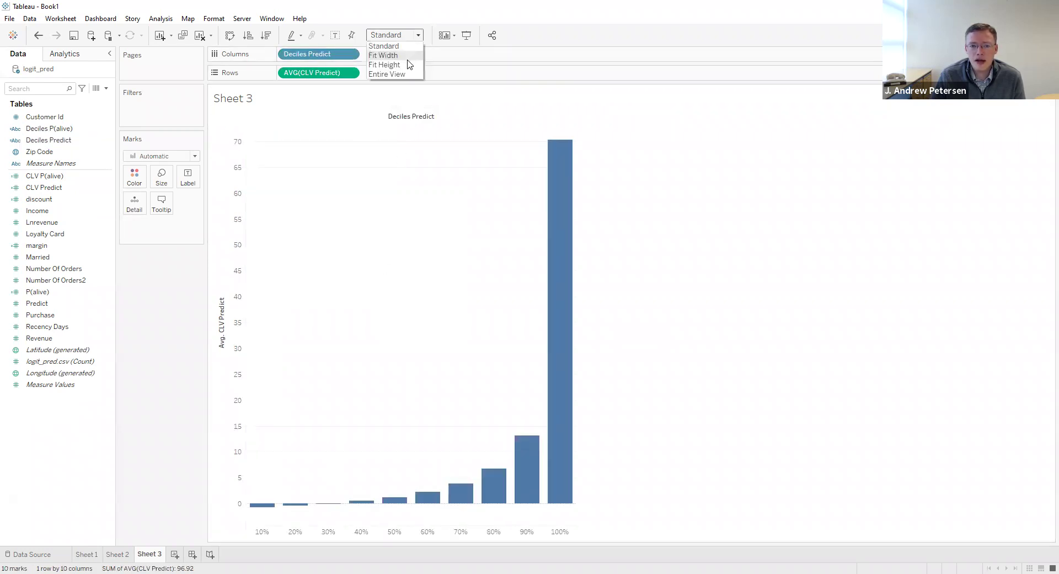
pyautogui.click(403, 75)
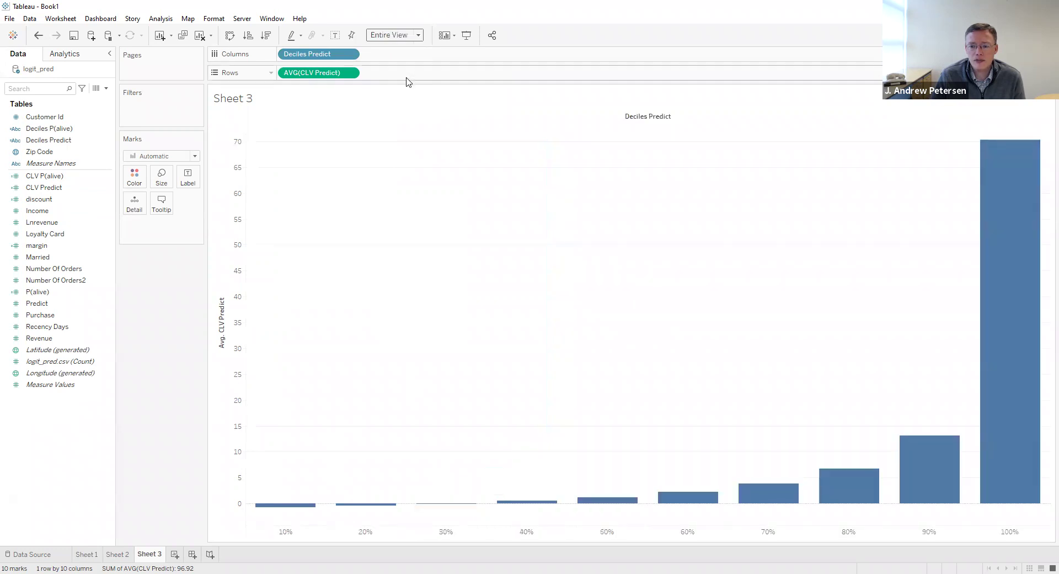
# Label the decile bars with CLV Predict, aggregated as Average.
pyautogui.click(53, 188)
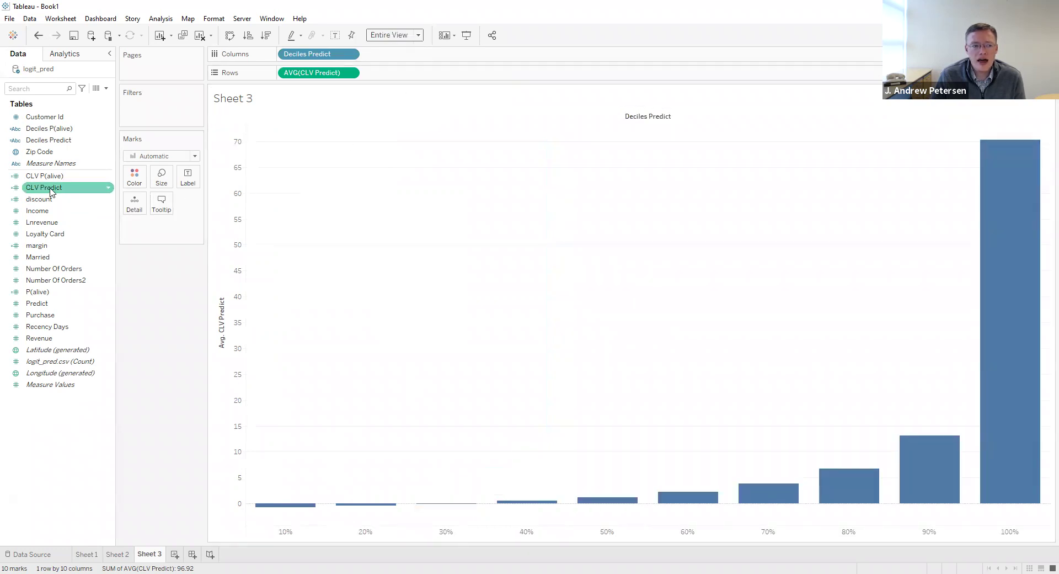
pyautogui.moveTo(53, 191); pyautogui.dragTo(189, 184)
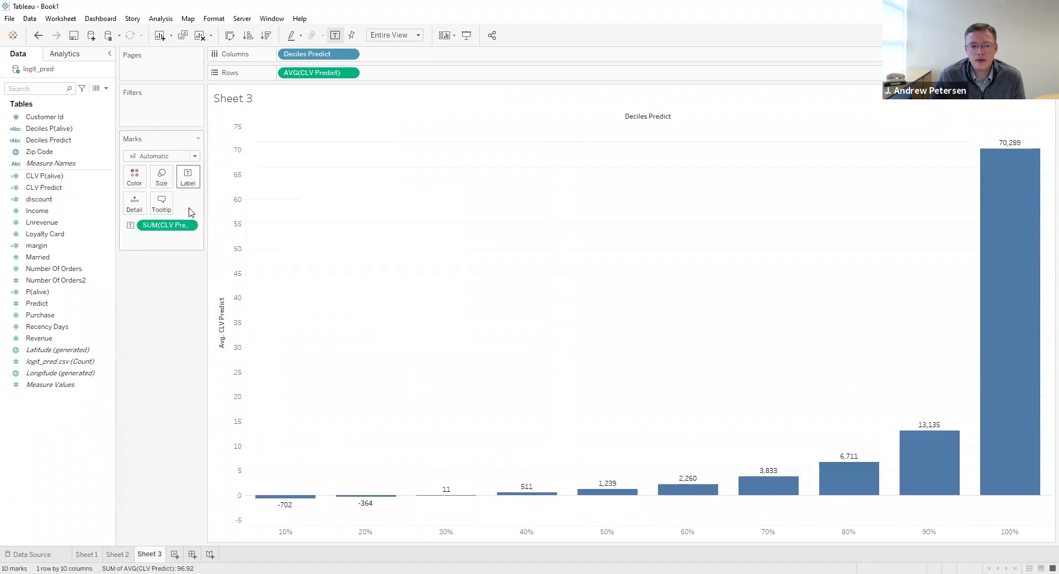
pyautogui.click(189, 227)
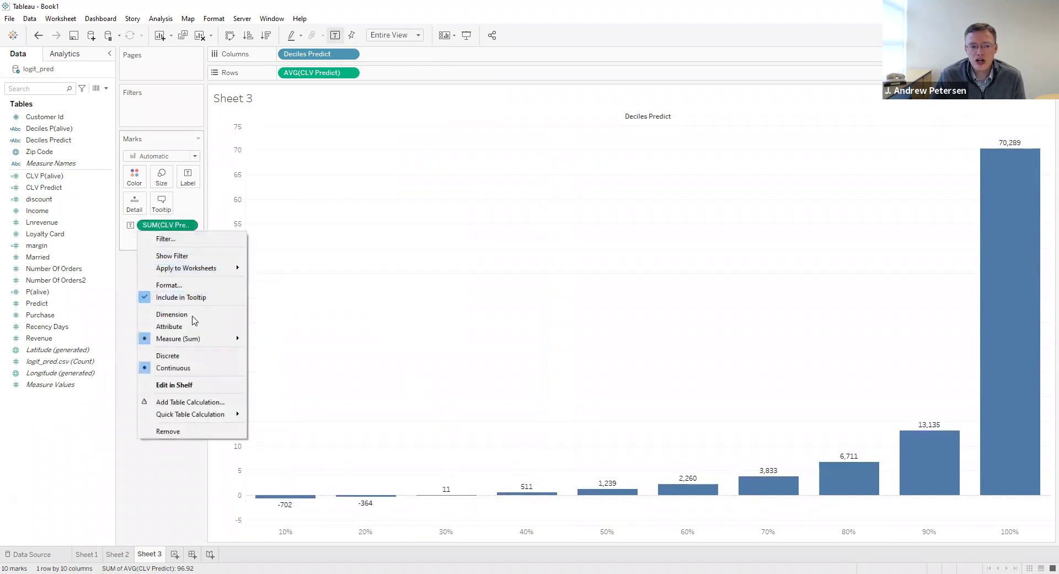
pyautogui.moveTo(196, 339)
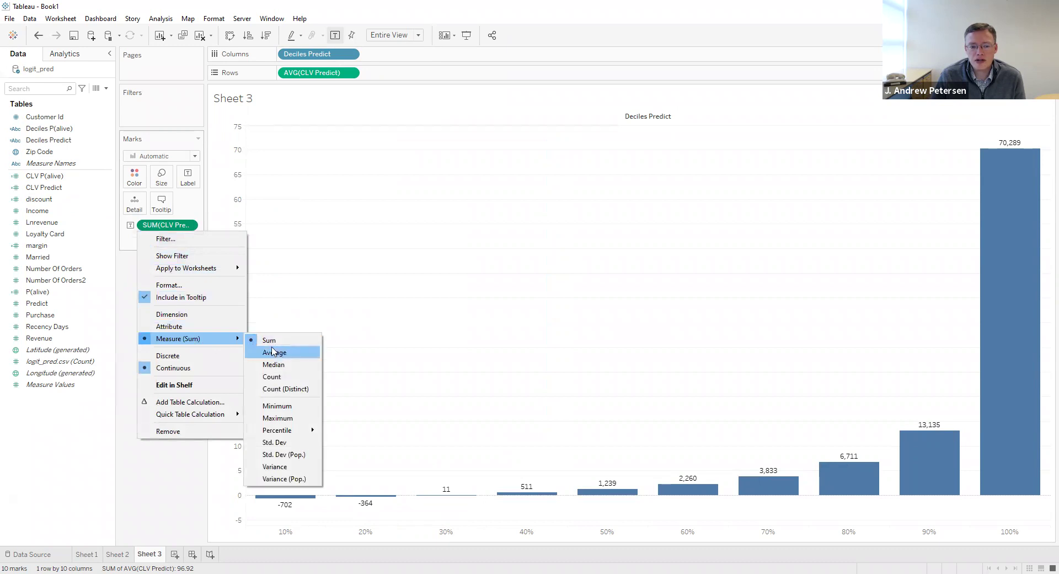
pyautogui.click(273, 352)
# Format the average CLV Predict bar labels as Currency (Standard).
pyautogui.click(190, 225)
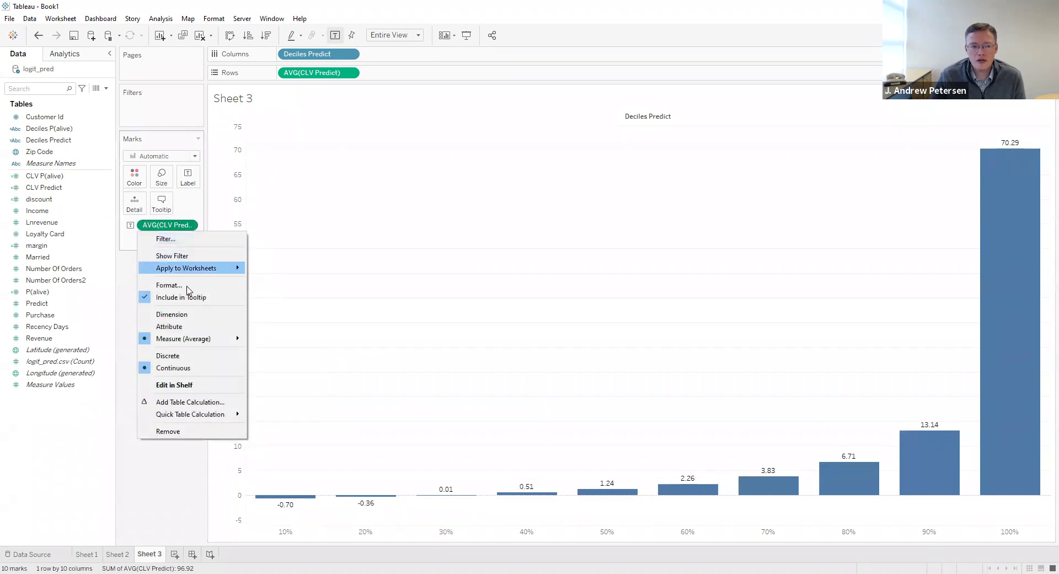
pyautogui.press('Return')
pyautogui.click(102, 155)
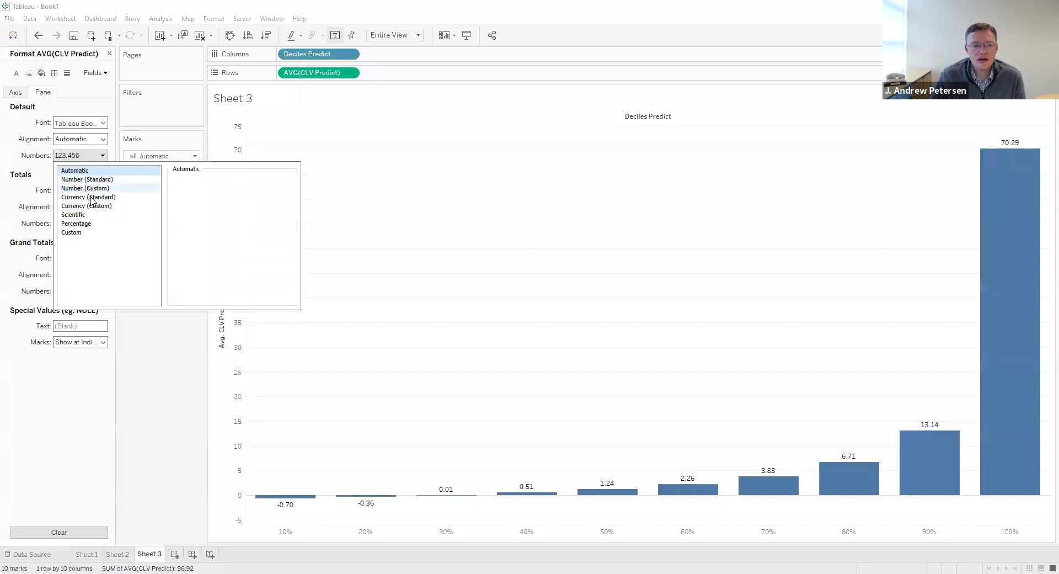
pyautogui.click(103, 197)
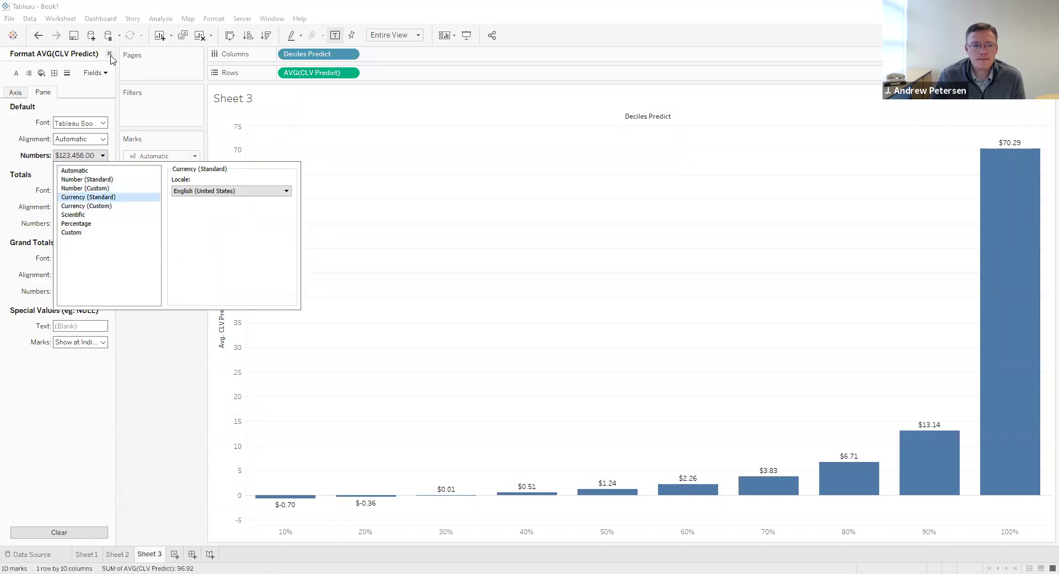
pyautogui.click(185, 77)
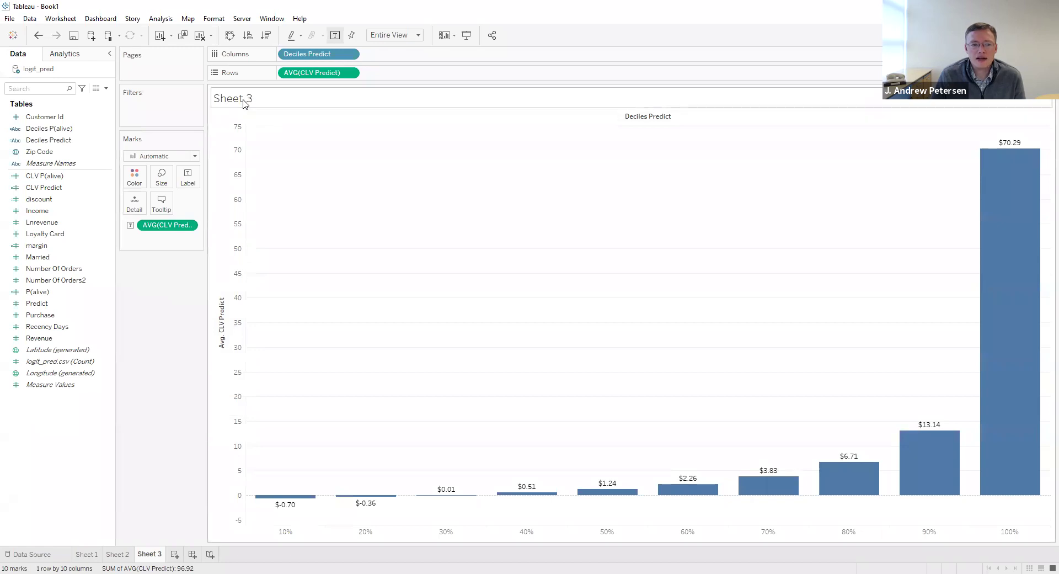
# Change the sheet title to "Decile Chart Using Predict".
pyautogui.doubleClick(243, 104)
pyautogui.hotkey('ctrl', 'a')
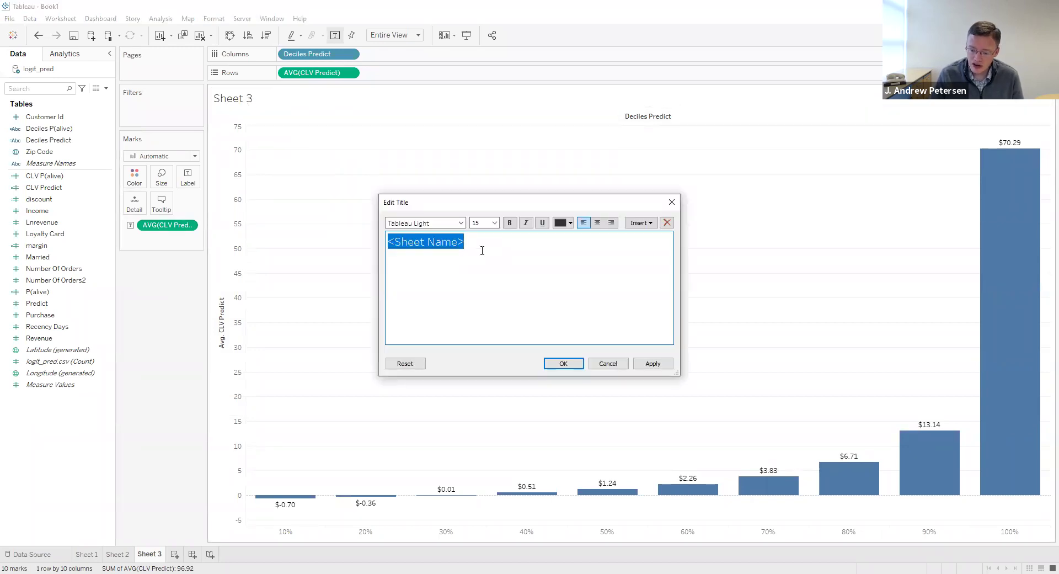
pyautogui.write('Decile Chart')
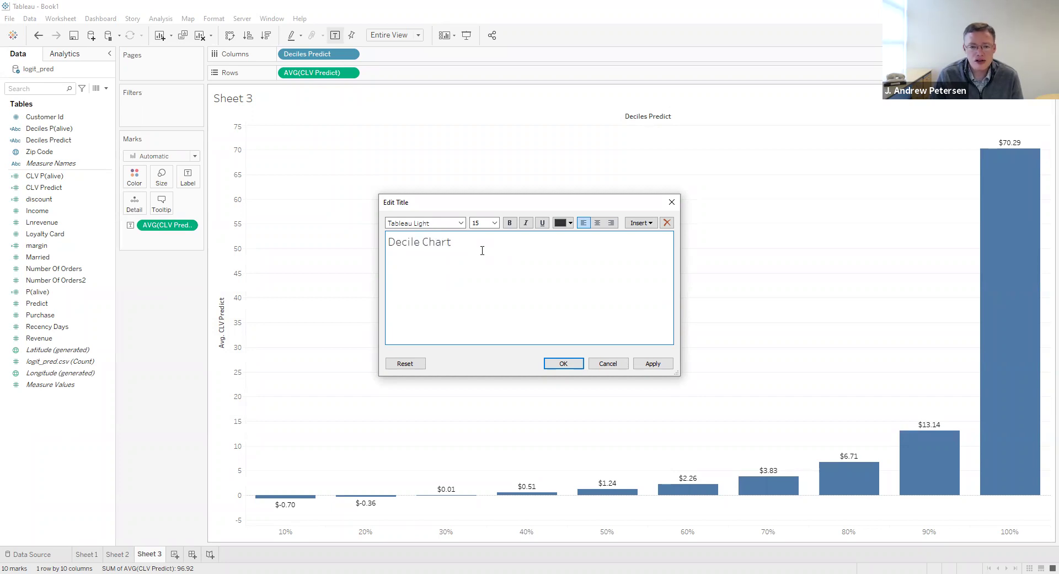
pyautogui.write(' Using Predict')
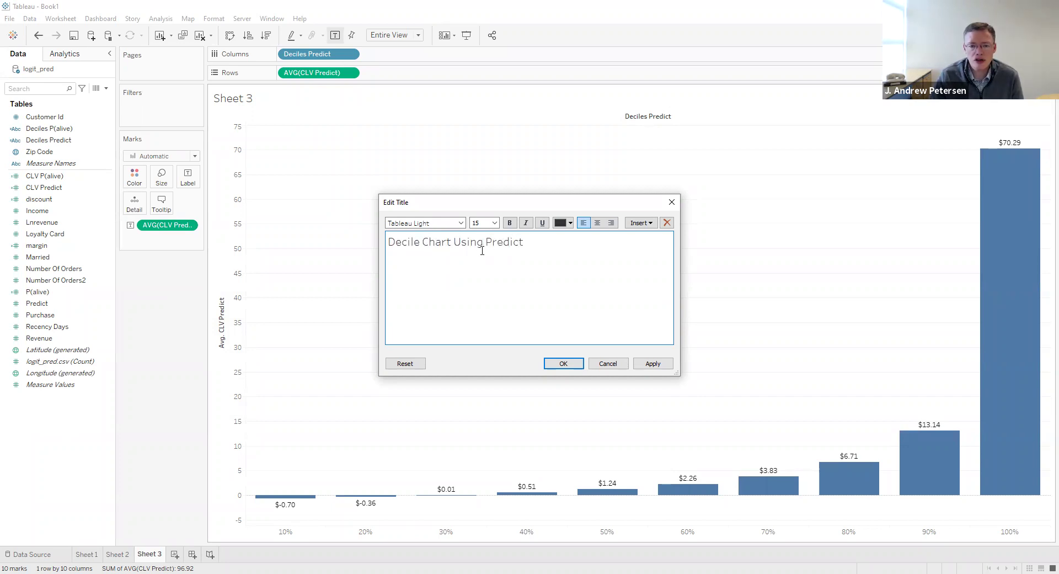
pyautogui.click(564, 367)
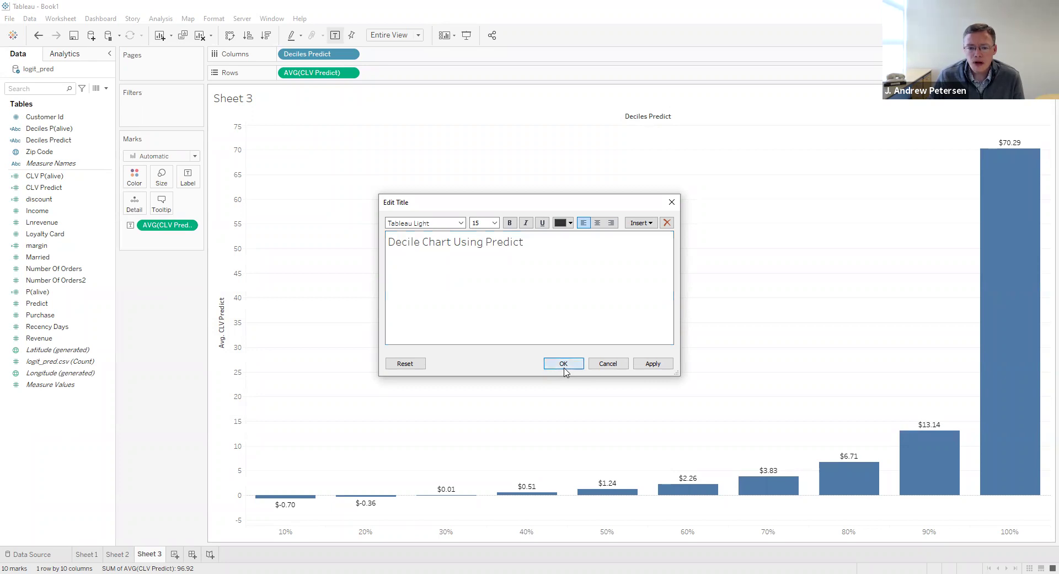
pyautogui.moveTo(1010, 237)
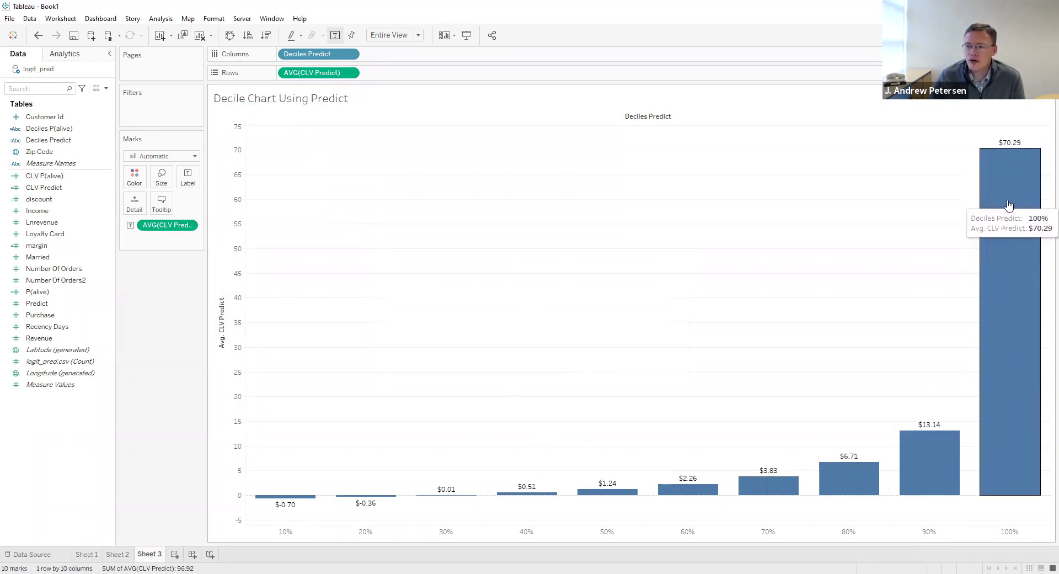
pyautogui.moveTo(907, 456)
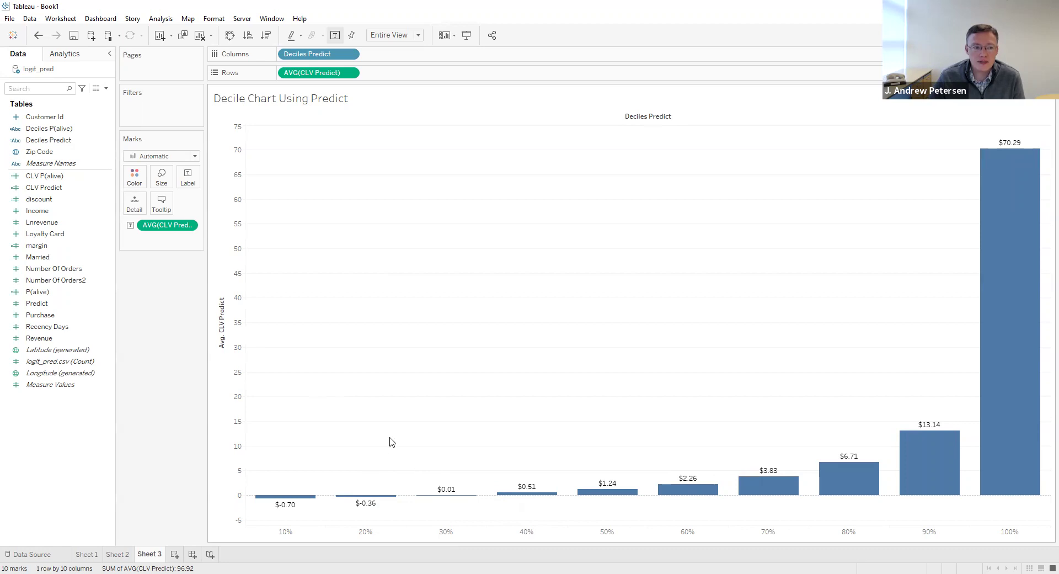
# Save the workbook in the Chapter 9 folder as a Tableau Packaged Workbook named "Customer Lifetime Value.twbx".
pyautogui.click(10, 18)
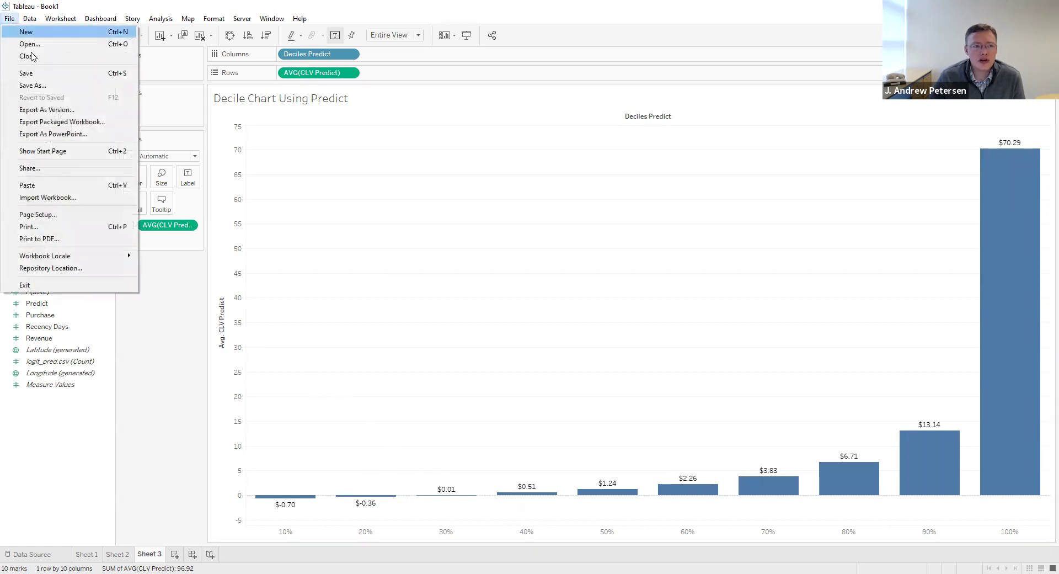
pyautogui.click(43, 85)
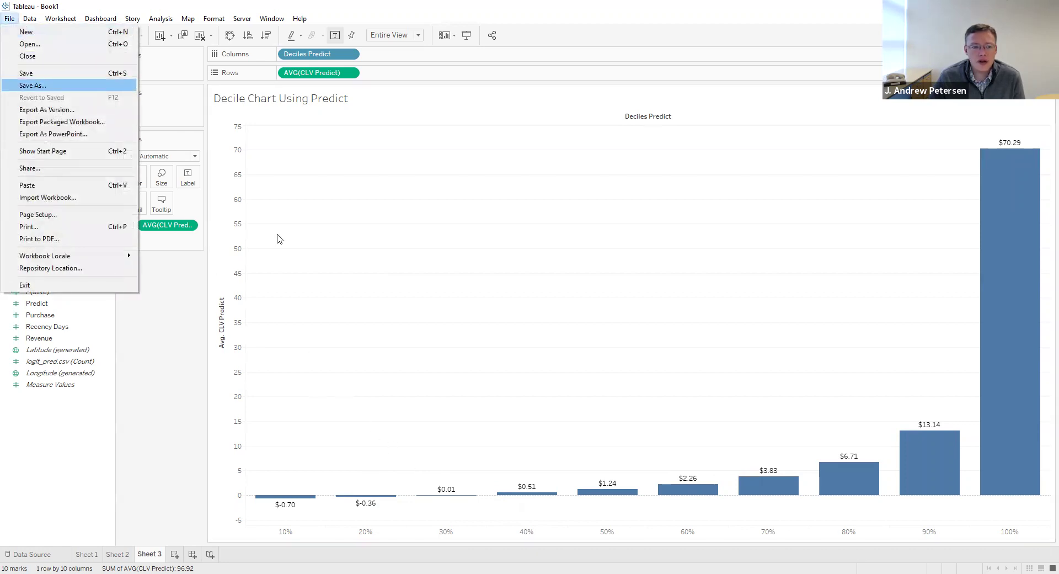
pyautogui.click(144, 267)
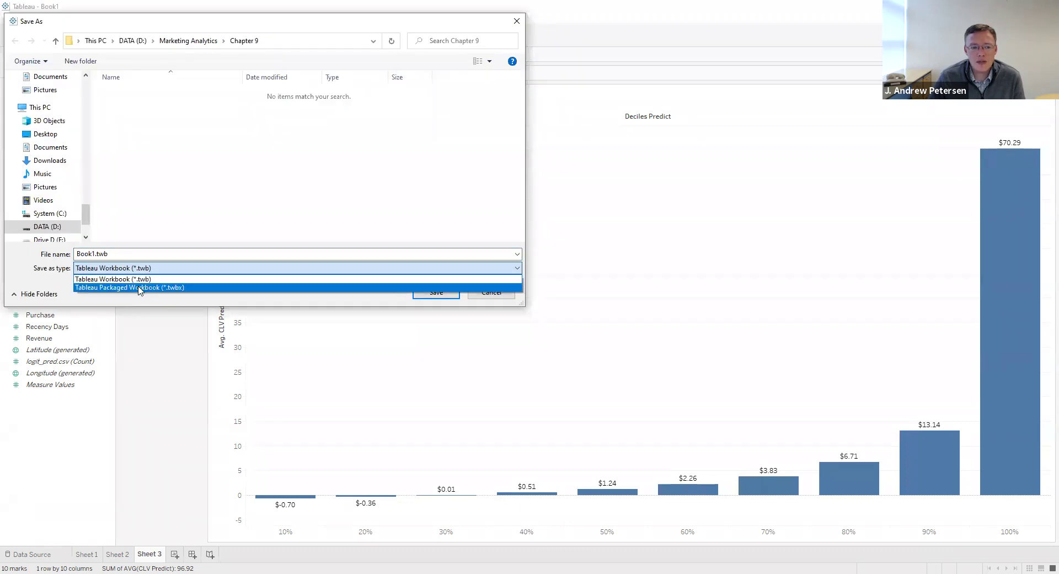
pyautogui.click(139, 288)
pyautogui.doubleClick(94, 254)
pyautogui.click(94, 254)
pyautogui.press('BackSpace')
pyautogui.press('BackSpace')
pyautogui.press('BackSpace')
pyautogui.press('BackSpace')
pyautogui.press('BackSpace')
pyautogui.write('Customer Li')
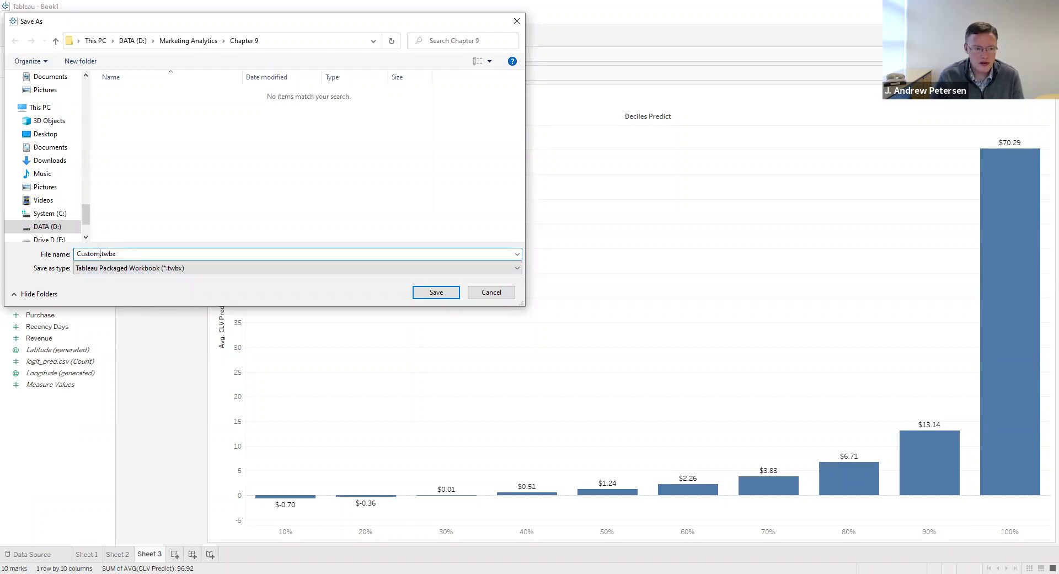
pyautogui.write('fetime Value')
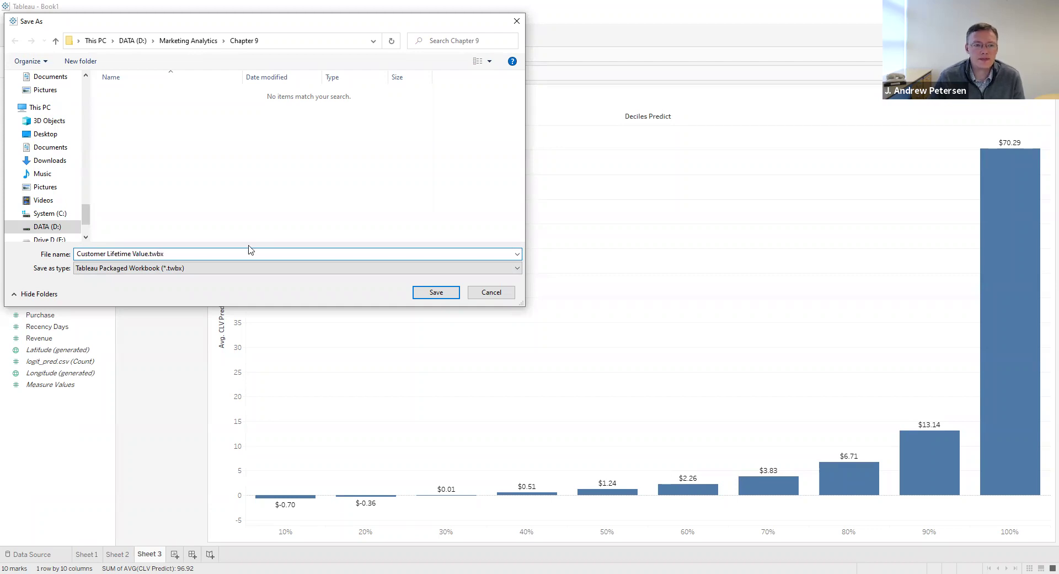
pyautogui.click(436, 293)
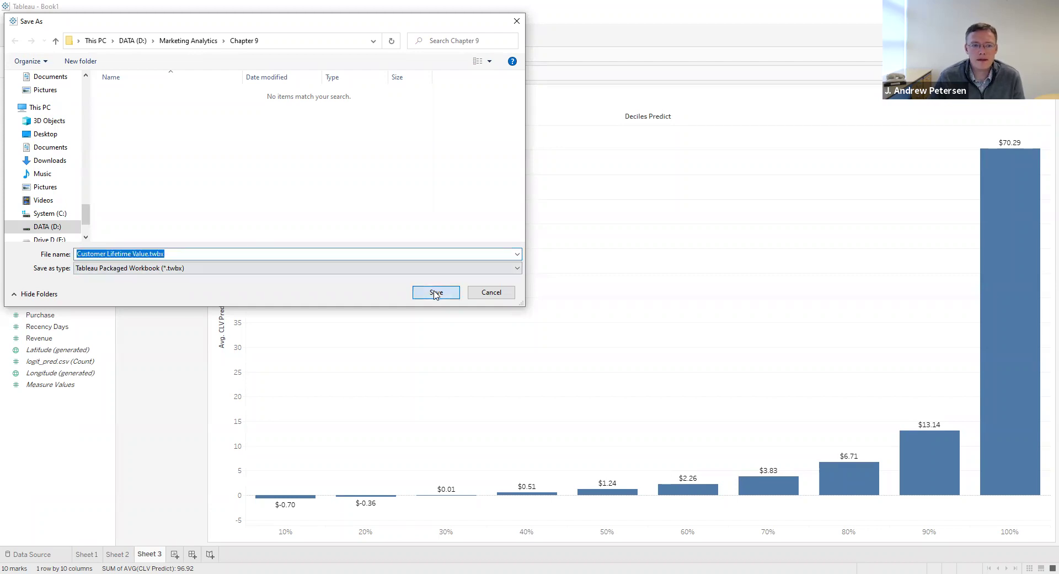